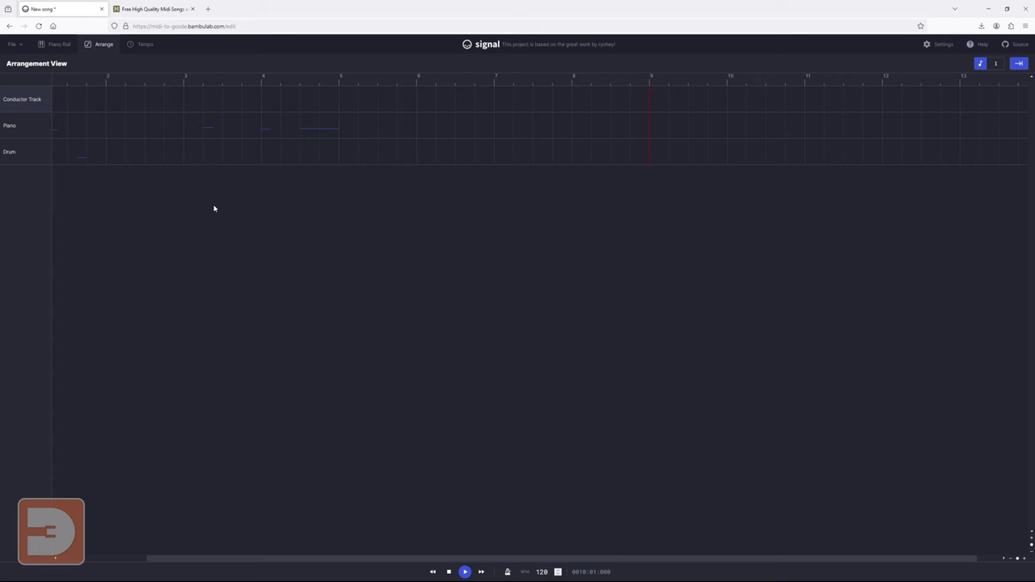
Step: Draw a freehand wavy tempo curve from about measure 1 to measure 12 and undo it
{"action": "left_click", "coordinate": [143, 44]}
{"action": "mouse_move", "coordinate": [40, 367]}
{"action": "left_mouse_down"}
{"action": "mouse_move", "coordinate": [251, 257]}
{"action": "mouse_move", "coordinate": [657, 352]}
{"action": "mouse_move", "coordinate": [901, 255]}
{"action": "left_mouse_up"}
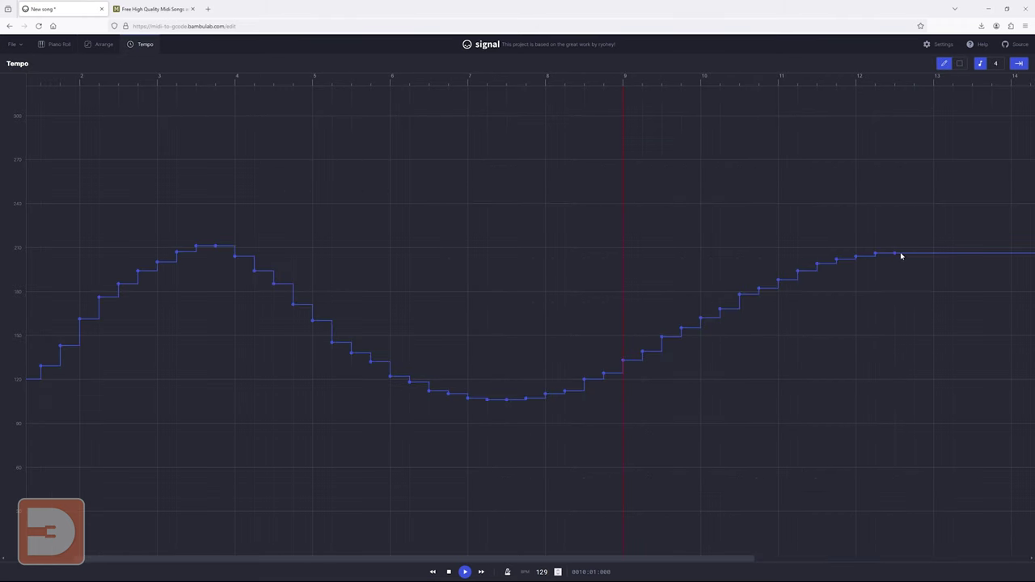
{"action": "key", "text": "ctrl+z"}
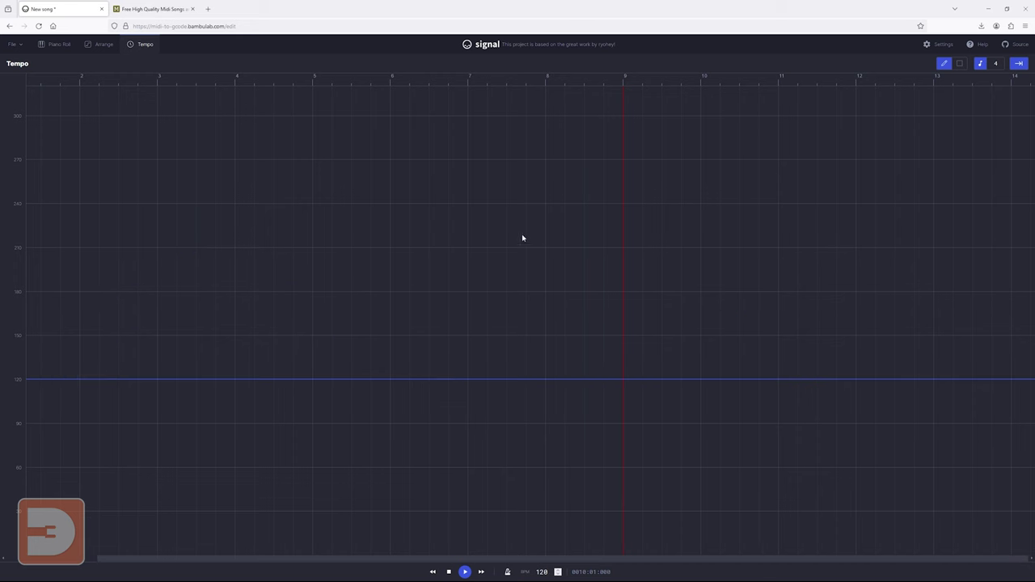
Step: Return to the piano roll and reload the editor, discarding the current song to start with an empty one
{"action": "left_click", "coordinate": [49, 45]}
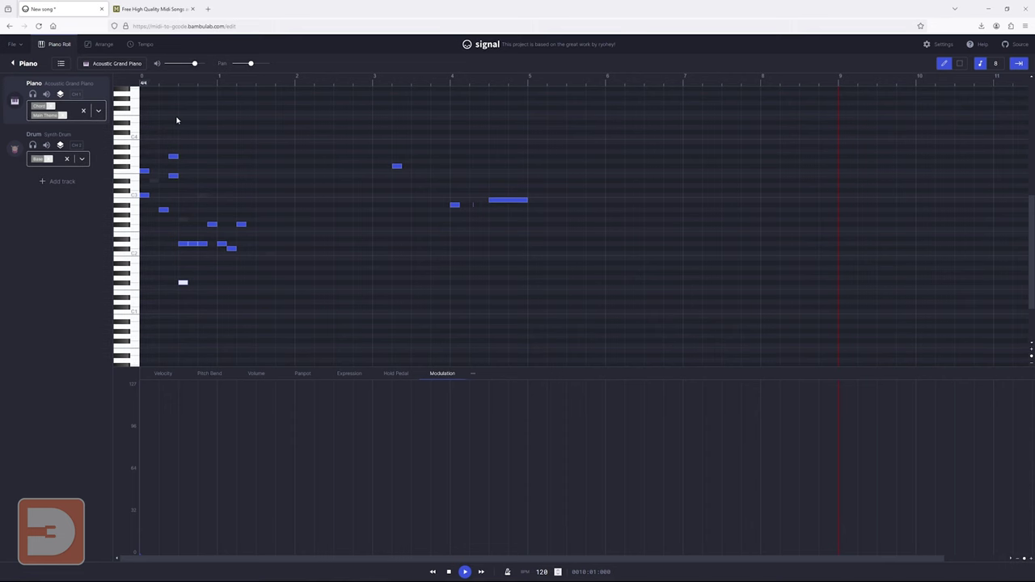
{"action": "left_click", "coordinate": [38, 26]}
{"action": "left_click", "coordinate": [540, 325]}
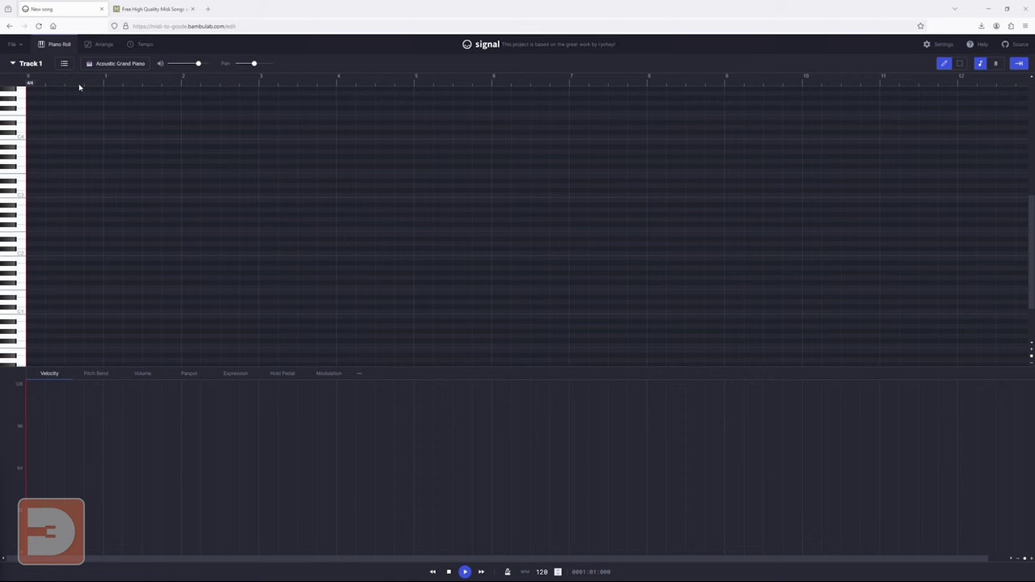
Step: Switch to the Free Midis site and search for "house of the rising sun"
{"action": "left_click", "coordinate": [153, 8]}
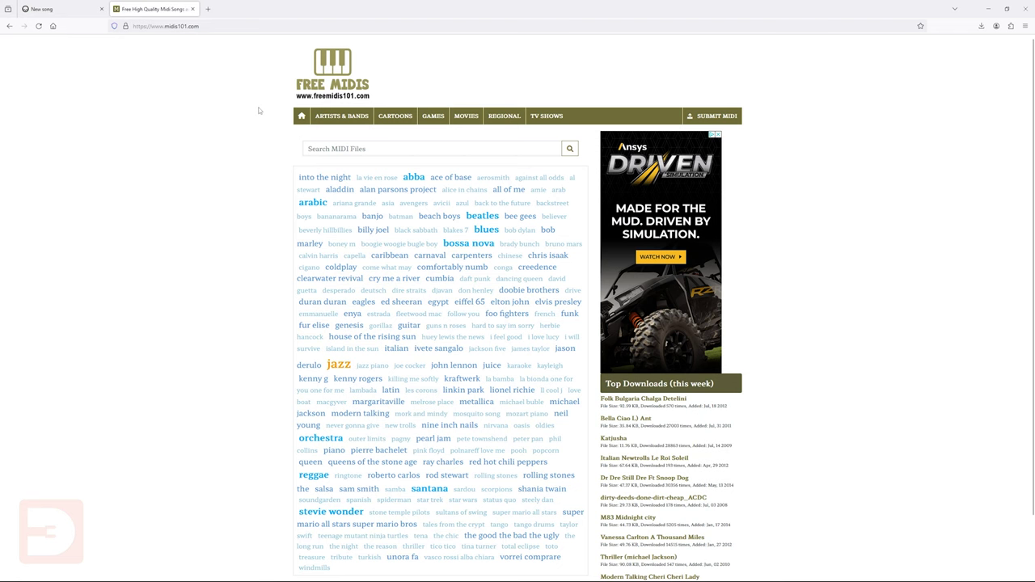
{"action": "left_click", "coordinate": [368, 149]}
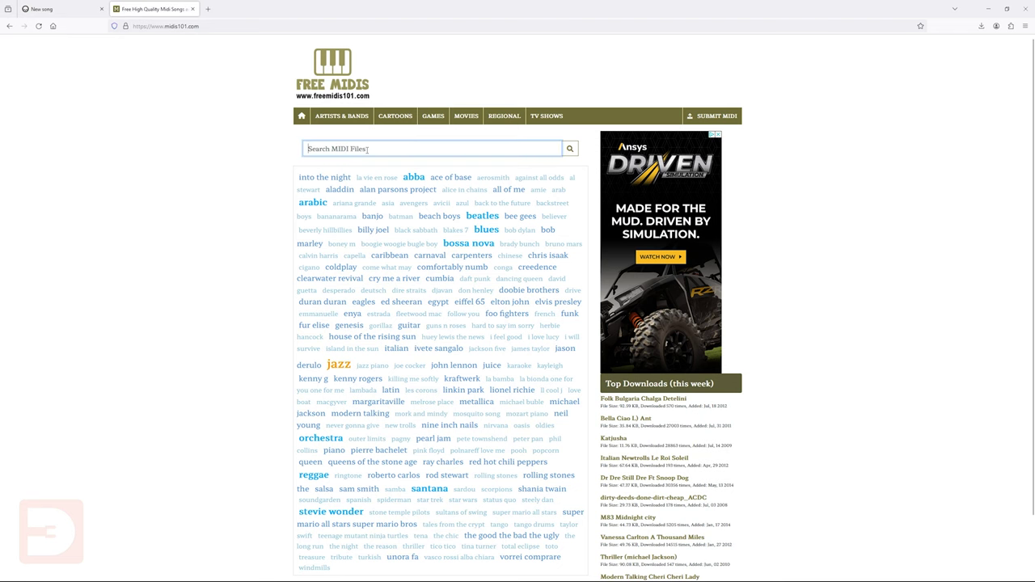
{"action": "type", "text": "house of the ri"}
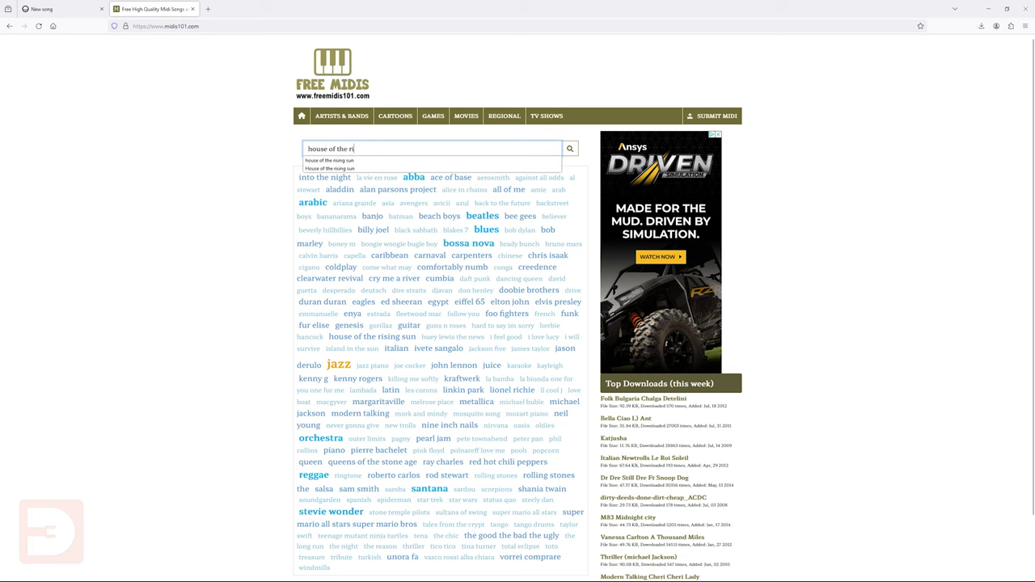
{"action": "type", "text": "sing sun"}
{"action": "key", "text": "Return"}
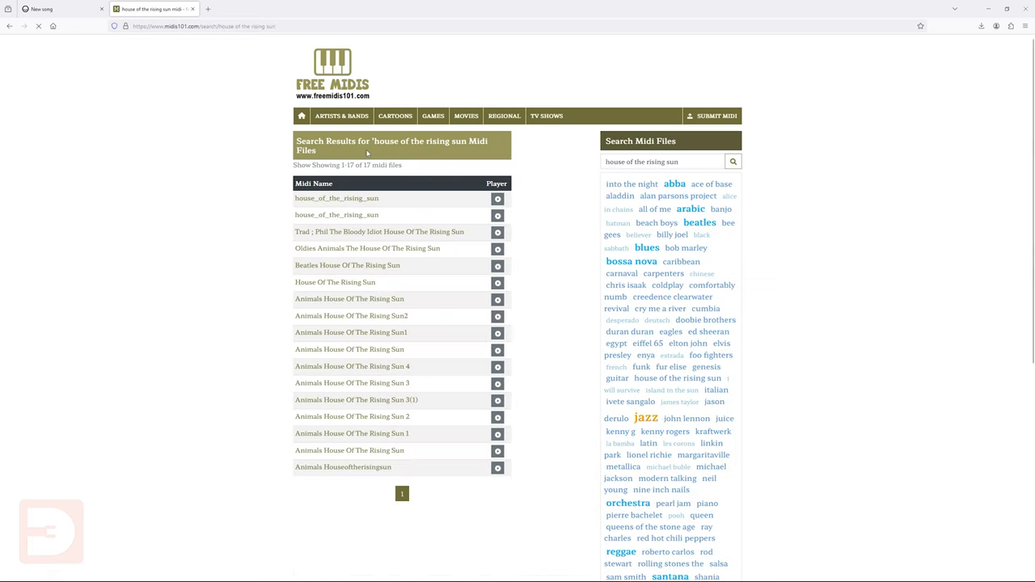
Step: Open the second house_of_the_rising_sun result and preview its audio from about 2:05
{"action": "left_click", "coordinate": [358, 217]}
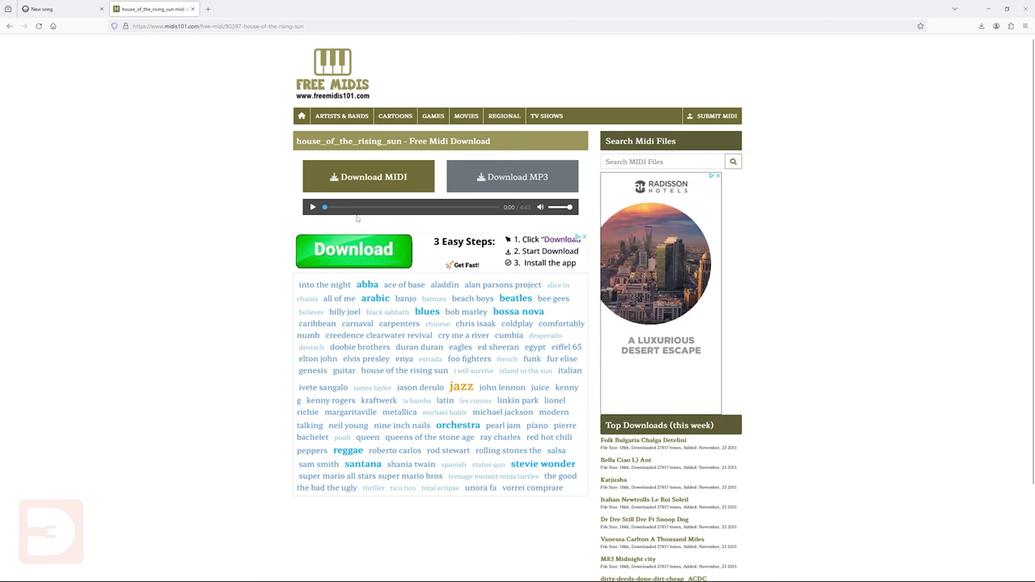
{"action": "left_click", "coordinate": [401, 208]}
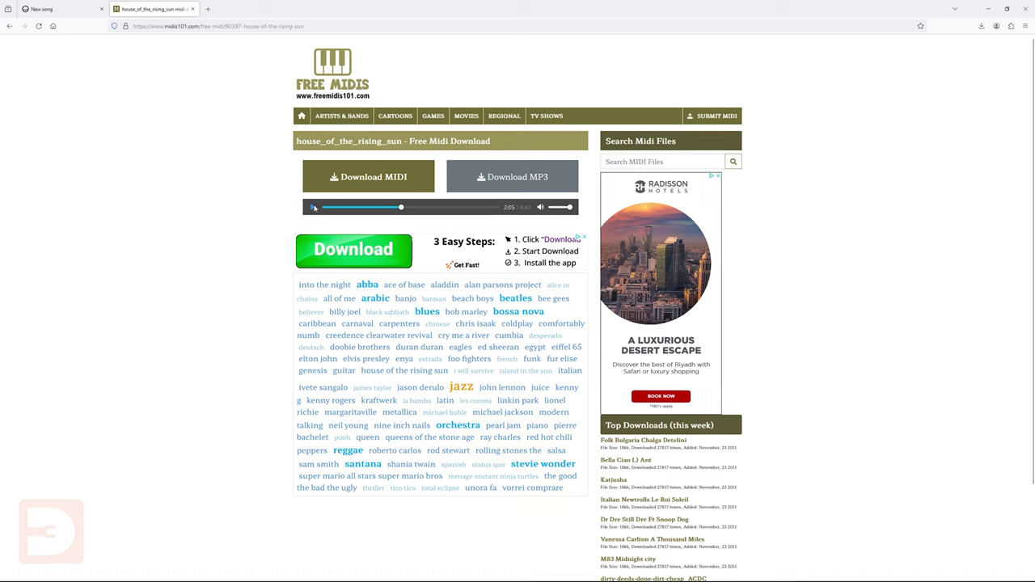
{"action": "left_click", "coordinate": [313, 208]}
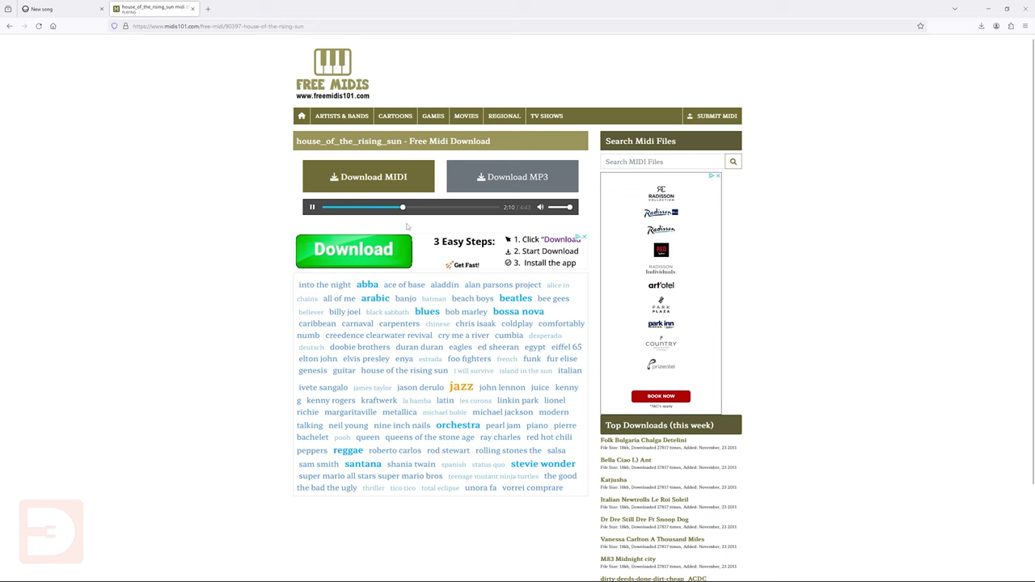
{"action": "left_click", "coordinate": [313, 207]}
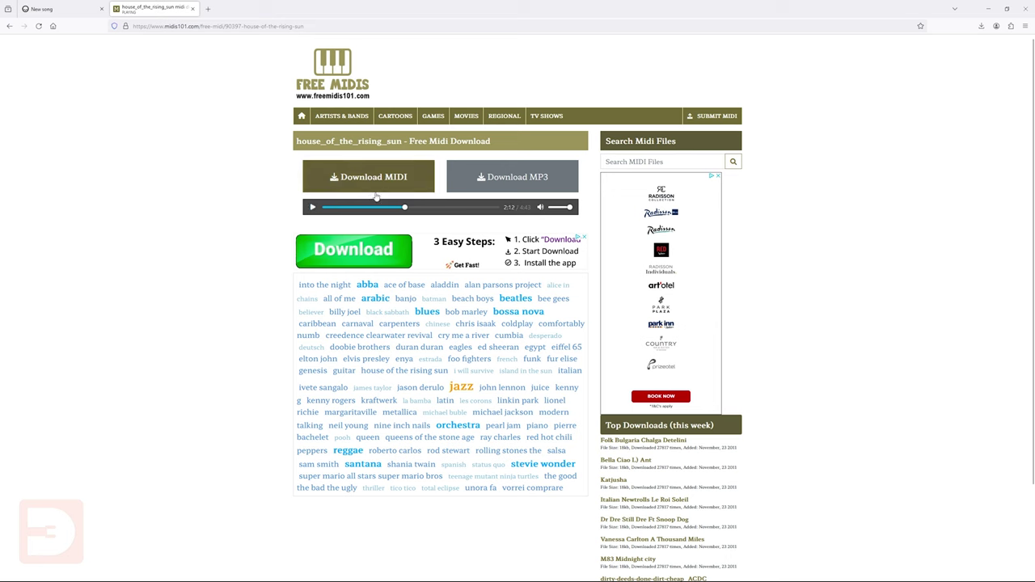
Step: Download the song as a MIDI file and switch back to the signal editor
{"action": "left_click", "coordinate": [392, 184]}
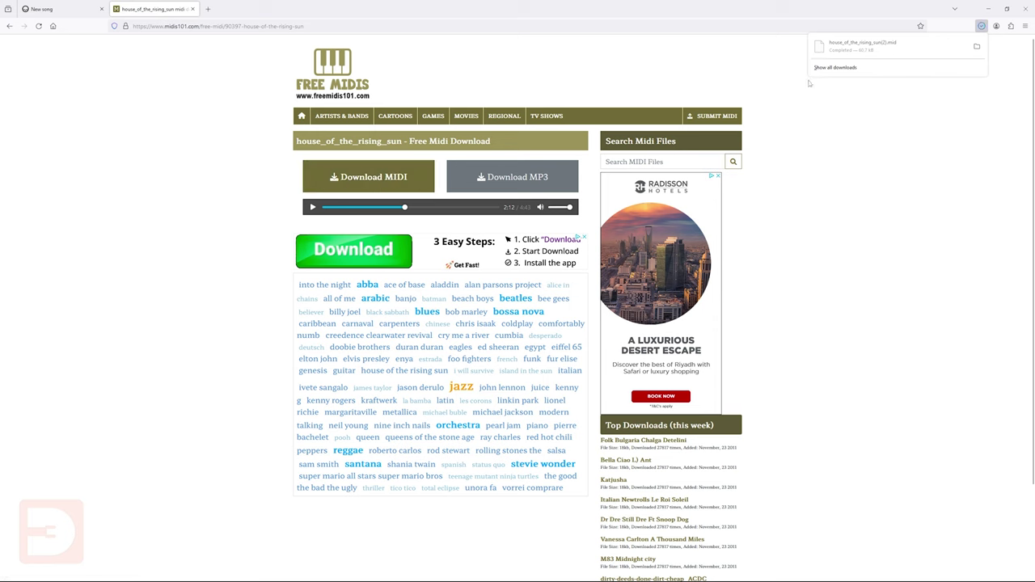
{"action": "left_click", "coordinate": [247, 72]}
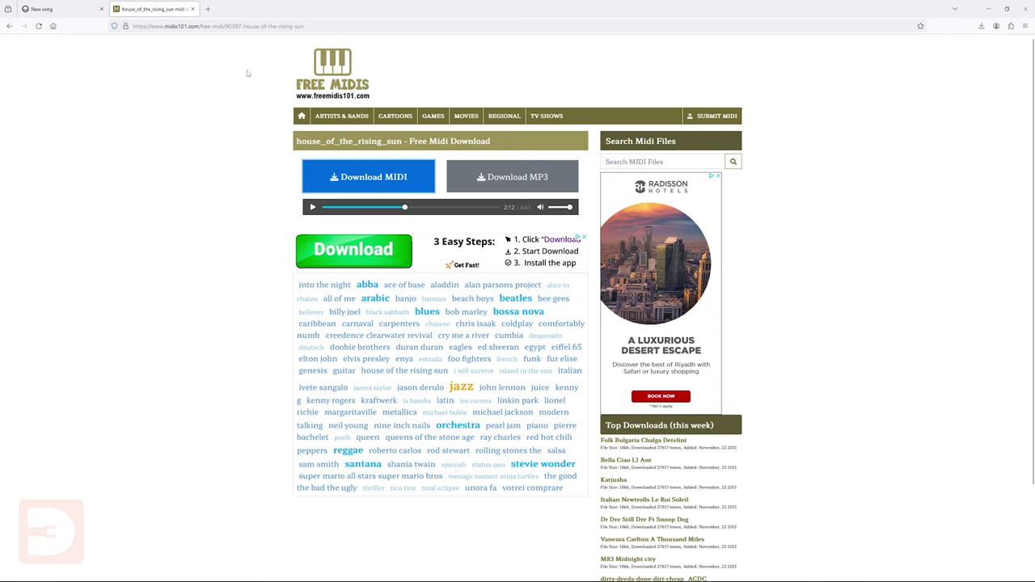
{"action": "left_click", "coordinate": [36, 10]}
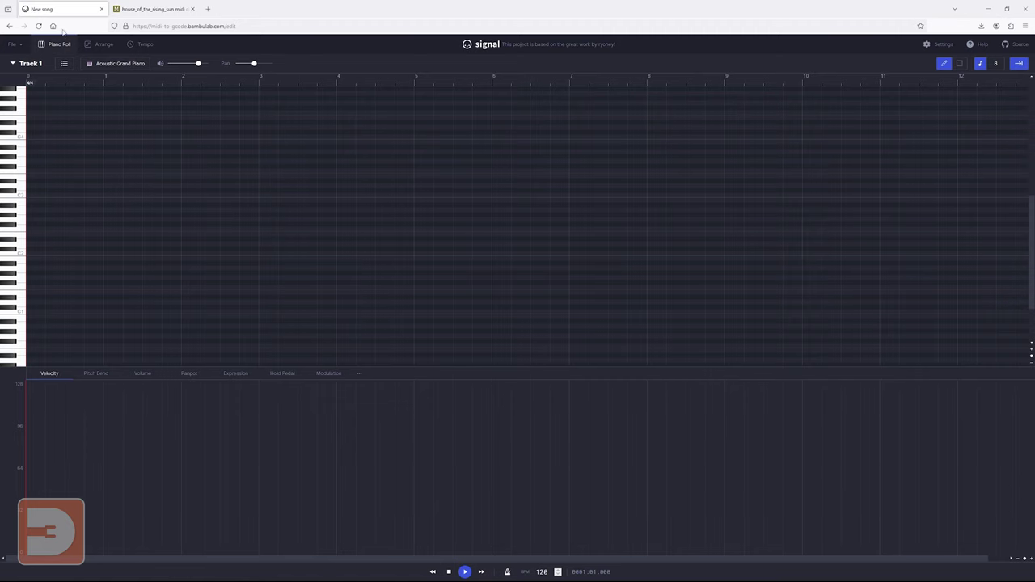
Step: Open the downloaded house_of_the_rising_sun MIDI file in the editor
{"action": "left_click", "coordinate": [12, 44]}
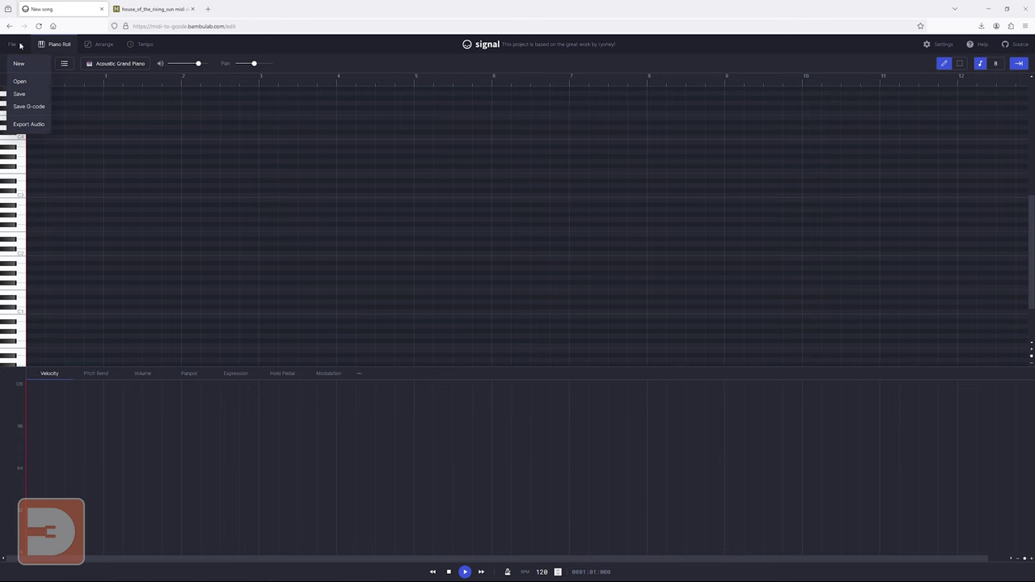
{"action": "left_click", "coordinate": [35, 83]}
{"action": "double_click", "coordinate": [30, 85]}
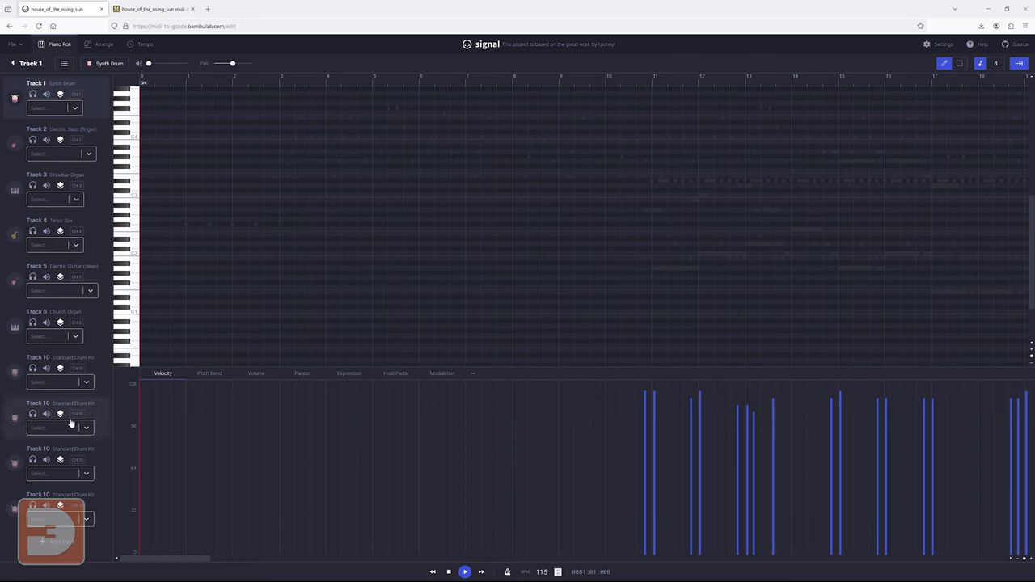
Step: Change the colour of Track 2, the Electric Bass (finger), to light red
{"action": "left_click", "coordinate": [1017, 562]}
{"action": "left_click", "coordinate": [1018, 561]}
{"action": "left_click", "coordinate": [1018, 561]}
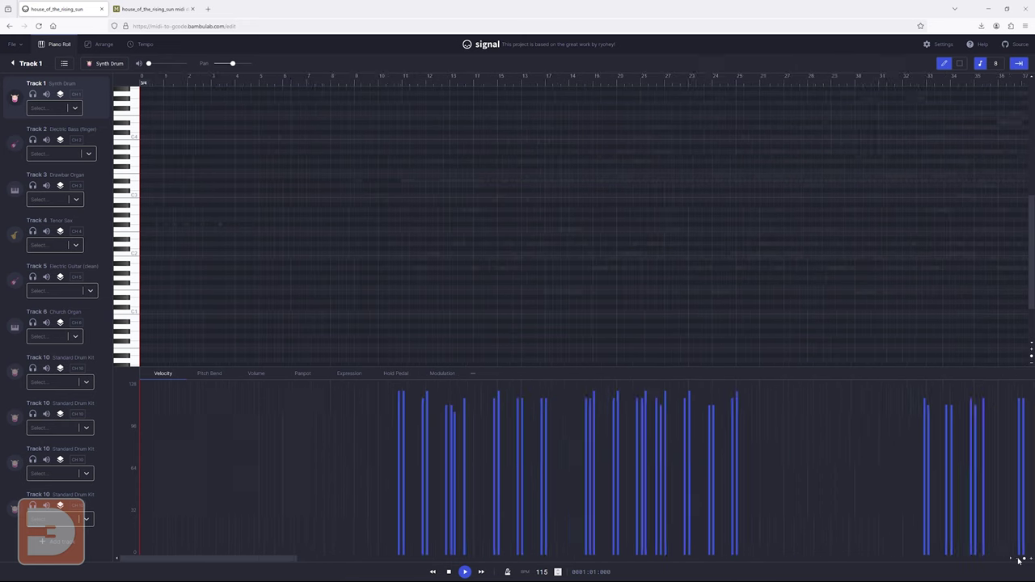
{"action": "left_click", "coordinate": [1020, 560]}
{"action": "left_click", "coordinate": [1020, 560]}
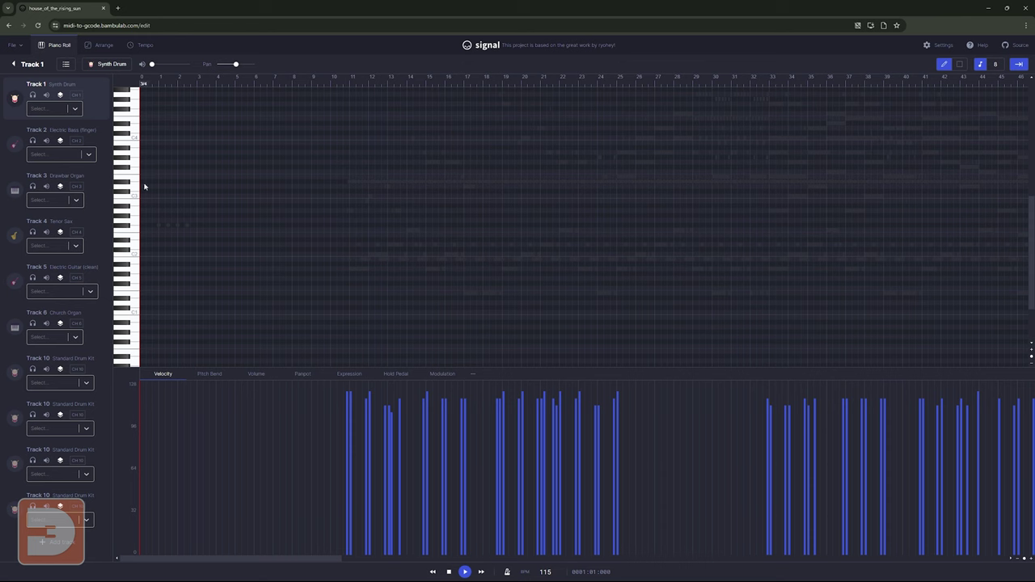
{"action": "right_click", "coordinate": [101, 143]}
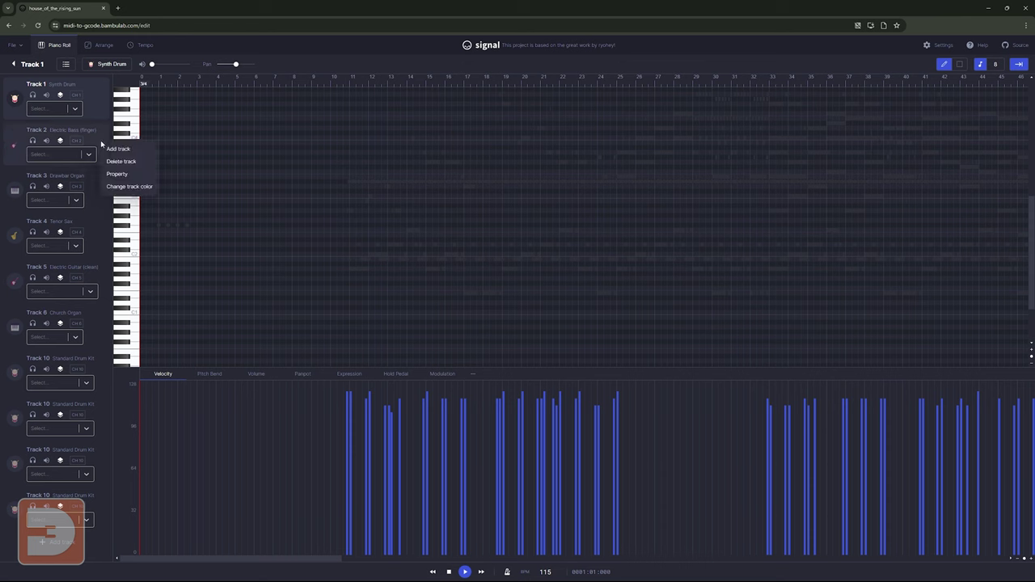
{"action": "left_click", "coordinate": [130, 186]}
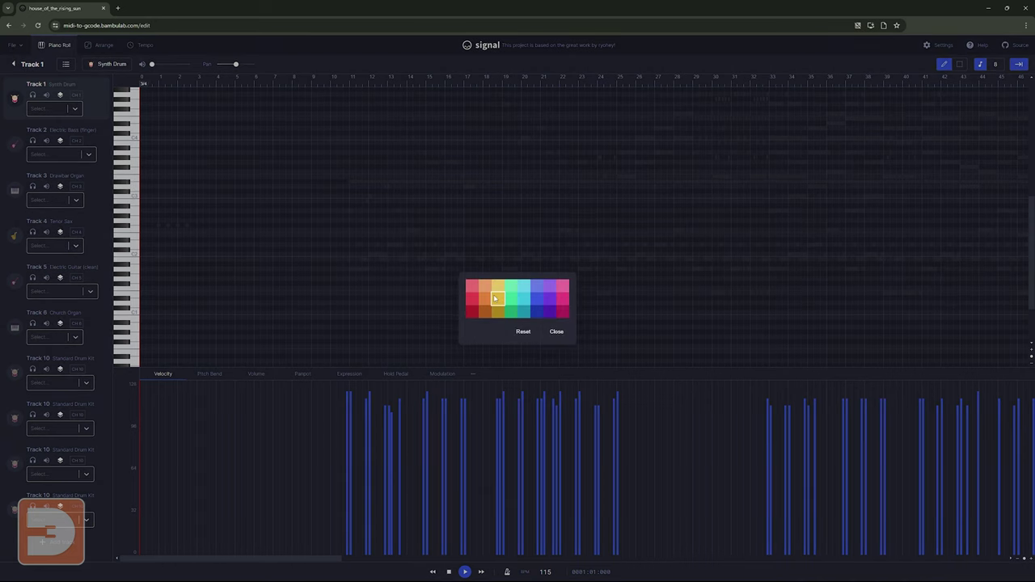
{"action": "left_click", "coordinate": [472, 285]}
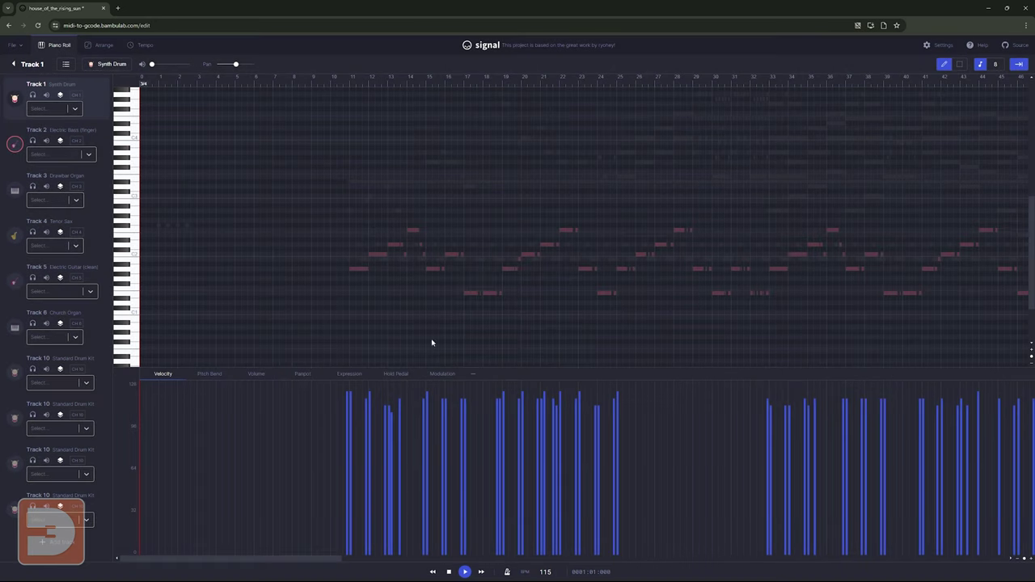
Step: Change the colour of the last Track 10 Standard Drum Kit to light yellow
{"action": "right_click", "coordinate": [99, 501]}
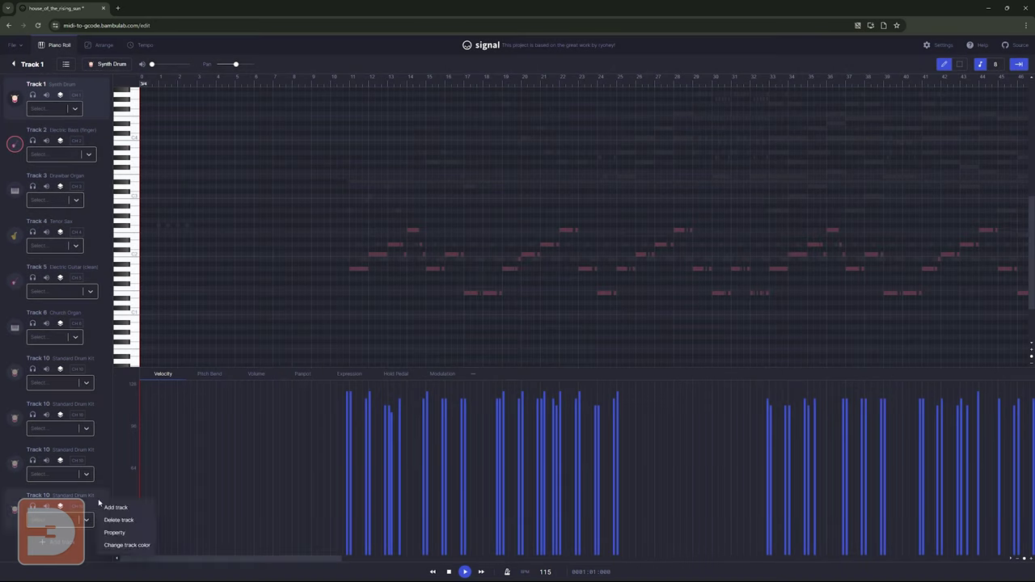
{"action": "left_click", "coordinate": [129, 545]}
{"action": "left_click", "coordinate": [495, 283]}
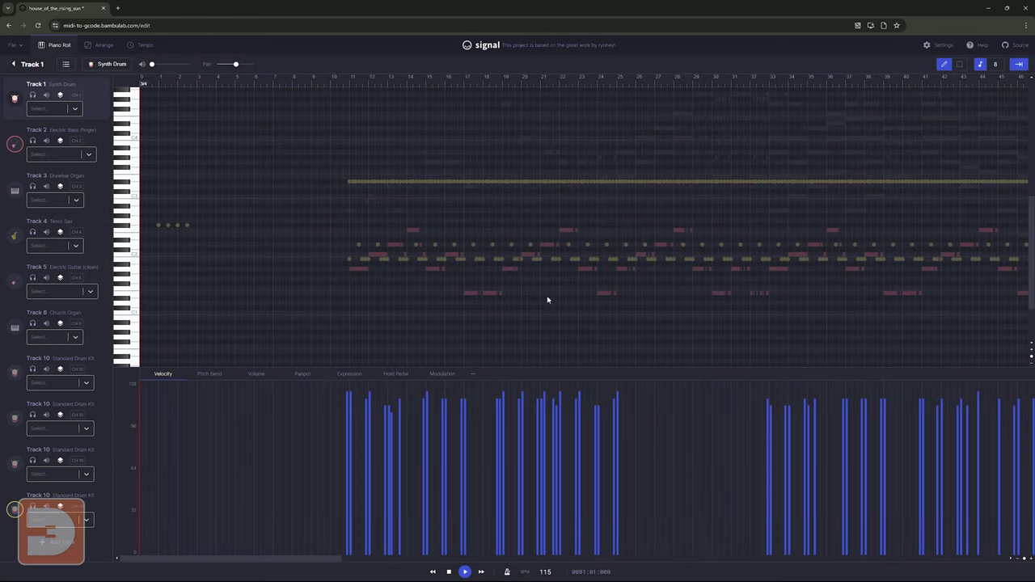
Step: Change the colour of Track 5, the Electric Guitar (clean), to light cyan
{"action": "right_click", "coordinate": [85, 274]}
{"action": "left_click", "coordinate": [122, 316]}
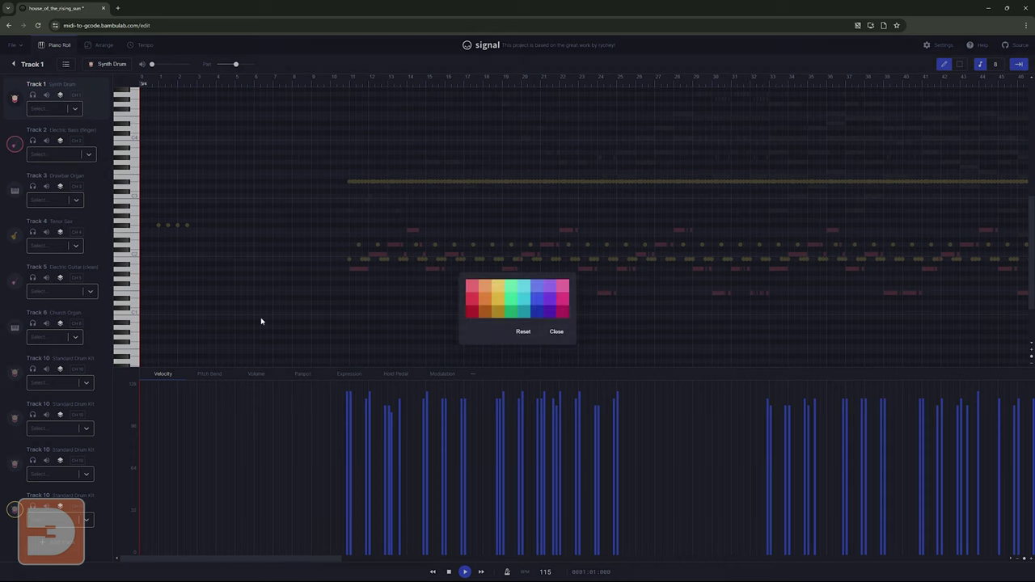
{"action": "left_click", "coordinate": [539, 286]}
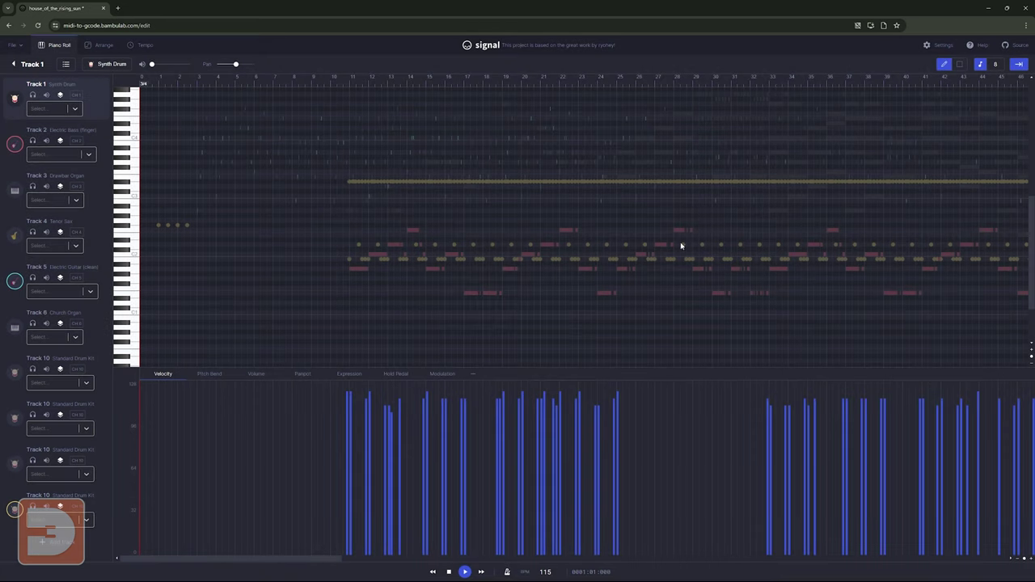
Step: Show the song in the arrangement view and play it from measure 3, where Track 5 begins
{"action": "left_click_drag", "start_coordinate": [323, 558], "coordinate": [437, 558]}
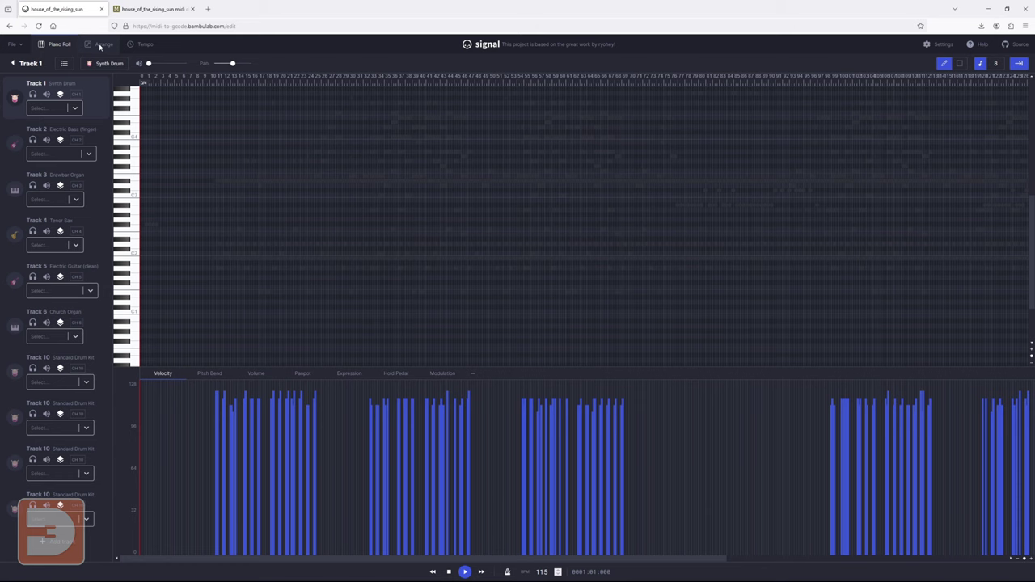
{"action": "left_click", "coordinate": [99, 44]}
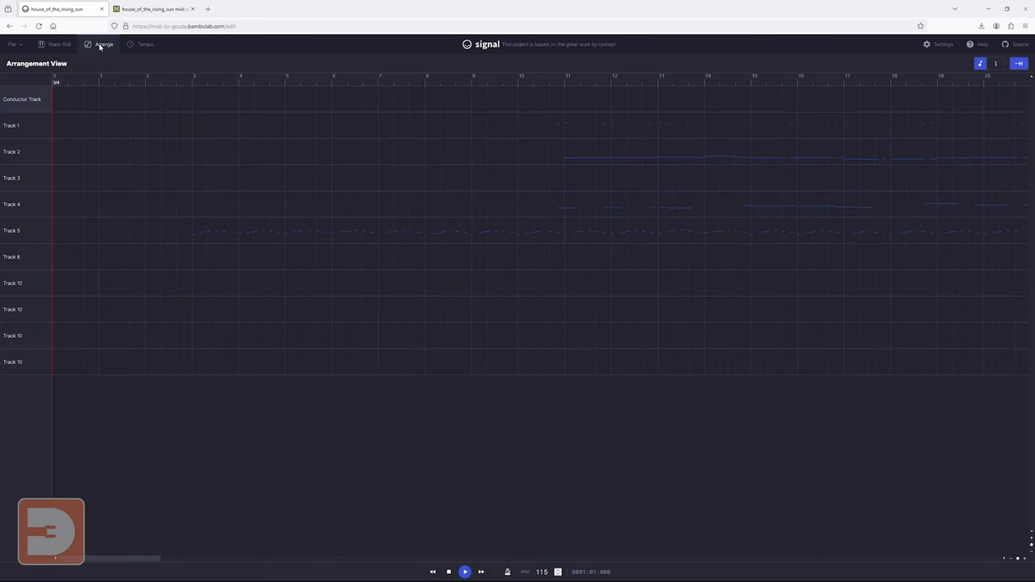
{"action": "left_click", "coordinate": [192, 83]}
{"action": "key", "text": "space"}
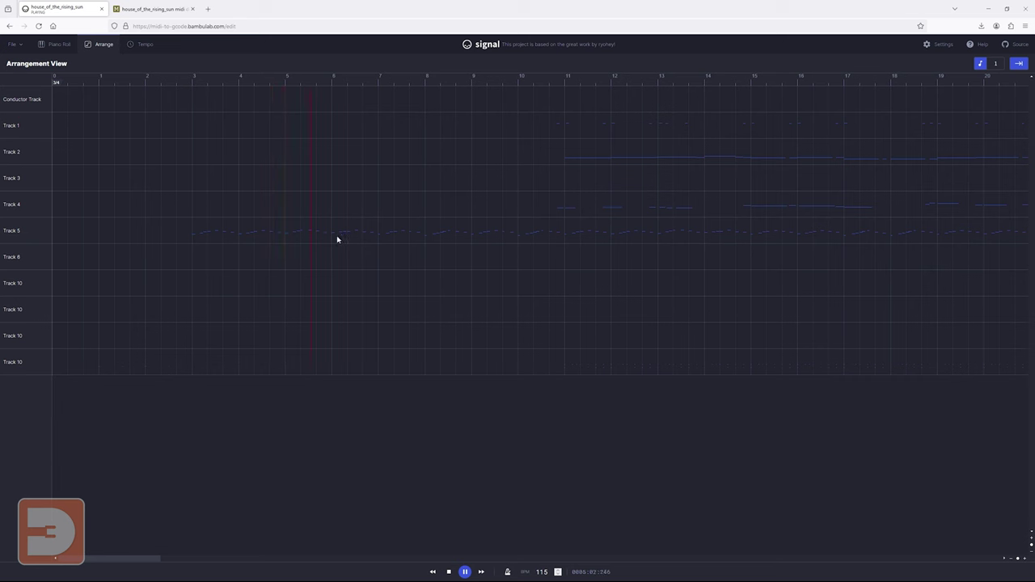
Step: Play the arrangement from just before measure 11, where the other tracks come in, and pause it
{"action": "left_click", "coordinate": [559, 84]}
{"action": "key", "text": "space"}
{"action": "key", "text": "space"}
{"action": "key", "text": "space"}
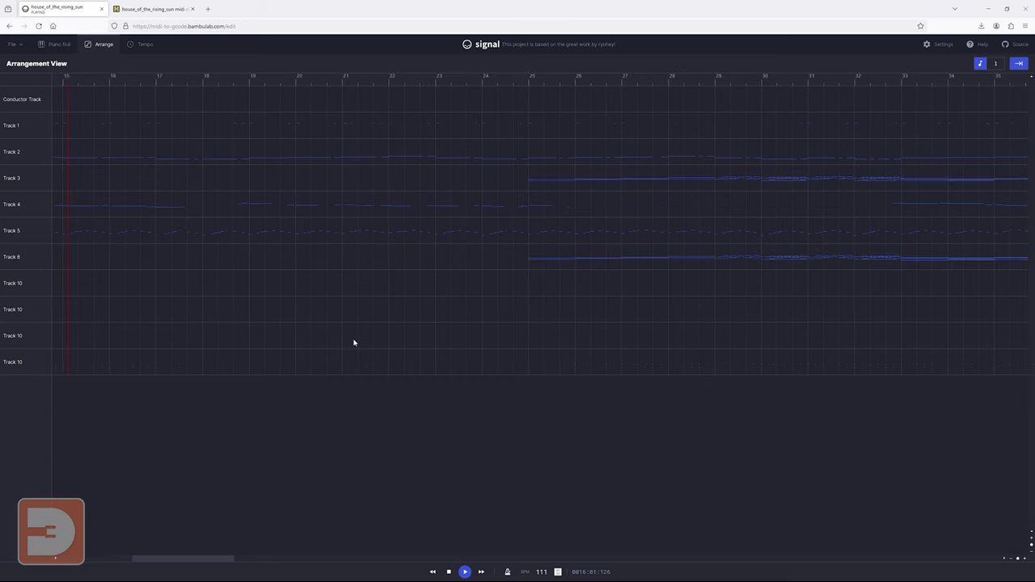
Step: Replay the arrangement from measure 12 and stop playback
{"action": "left_click_drag", "start_coordinate": [193, 557], "coordinate": [140, 557]}
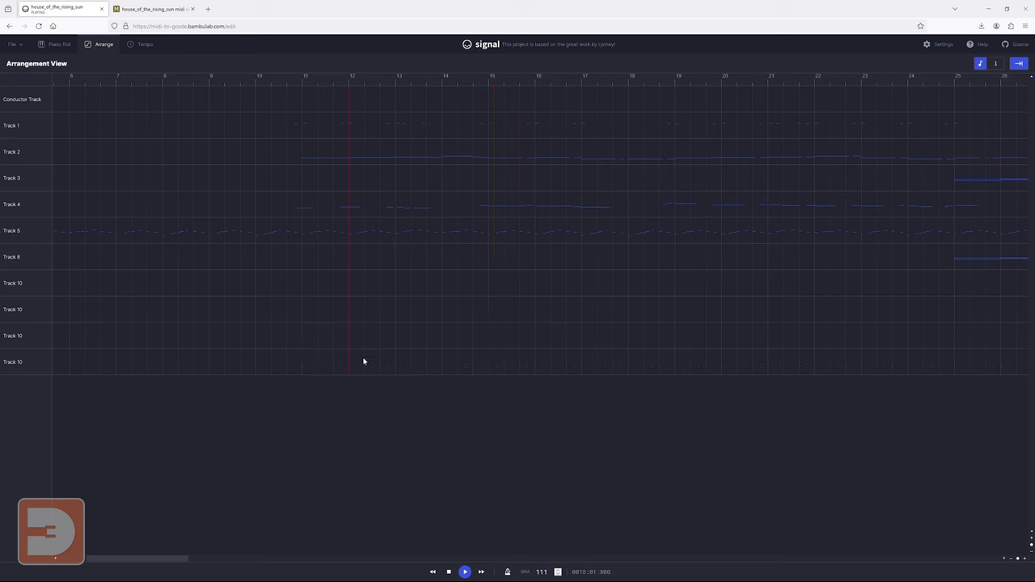
{"action": "key", "text": "space"}
{"action": "key", "text": "space"}
Step: Solo the last Track 10 Standard Drum Kit in the piano roll, listen to it, and remove the solo
{"action": "left_click", "coordinate": [54, 44]}
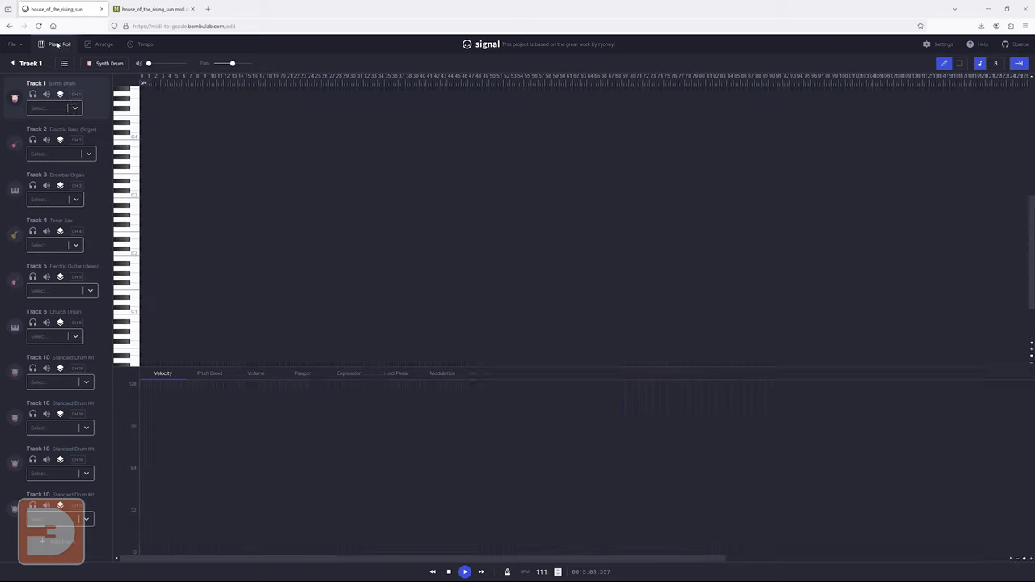
{"action": "left_click", "coordinate": [33, 505]}
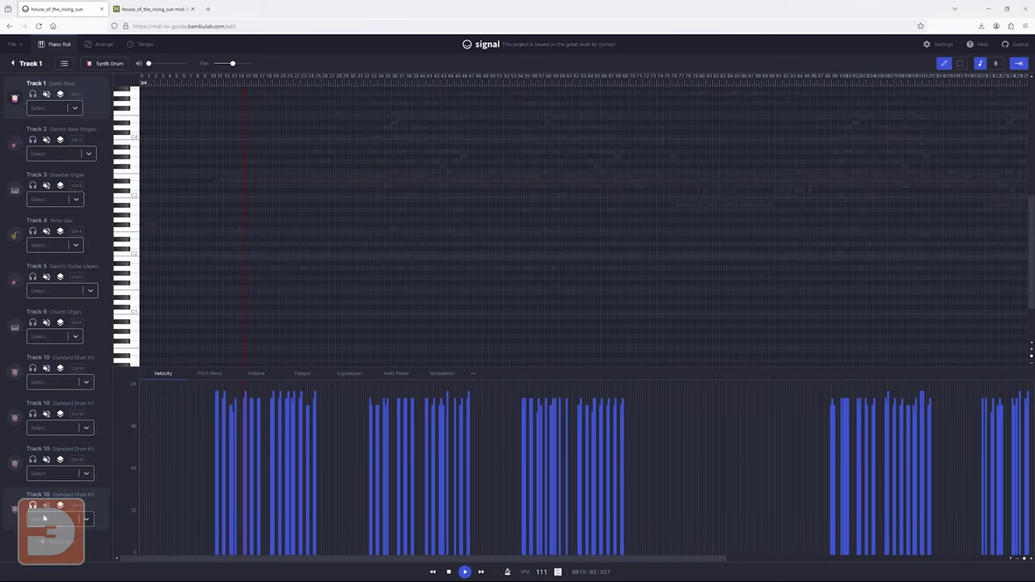
{"action": "left_click", "coordinate": [195, 78]}
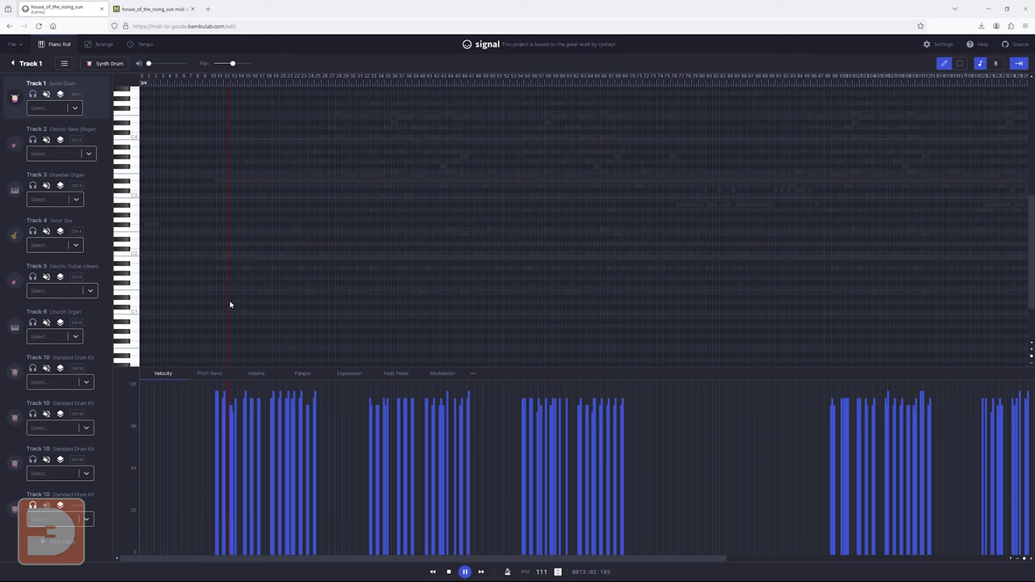
{"action": "key", "text": "space"}
{"action": "left_click", "coordinate": [34, 507]}
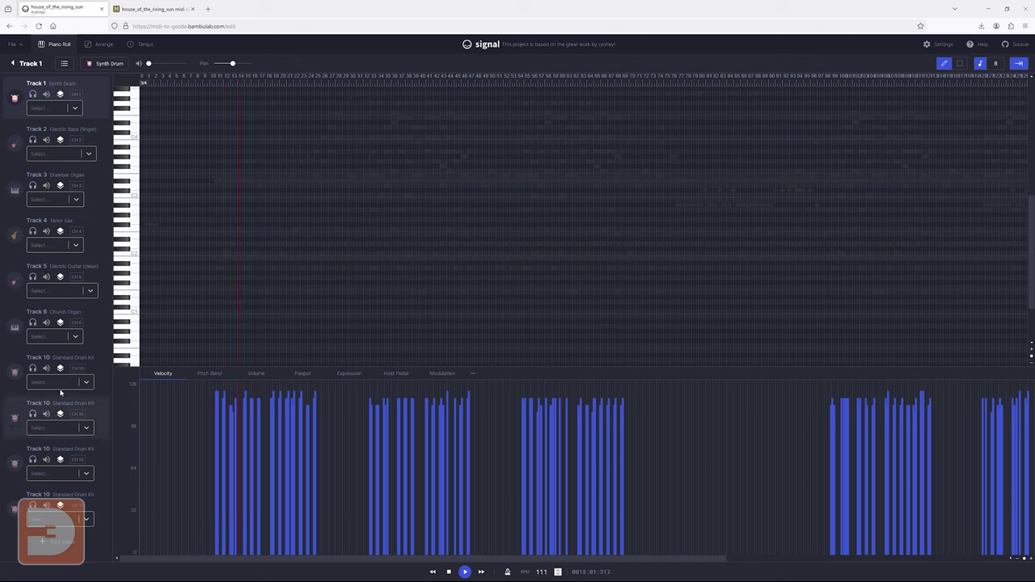
Step: Solo Track 5 and Track 2 in the piano roll and listen to them from about measure 11
{"action": "left_click", "coordinate": [32, 277]}
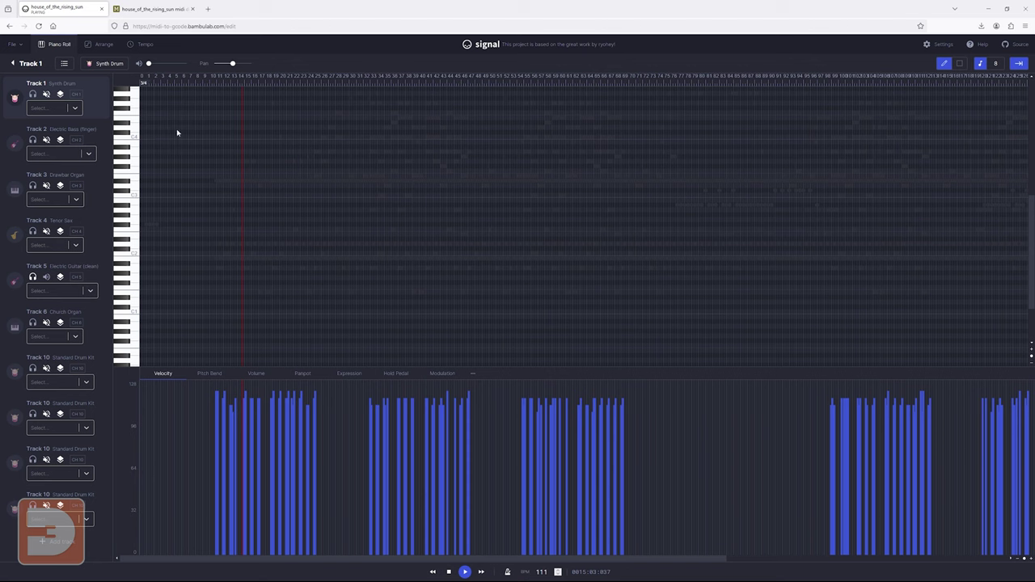
{"action": "left_click", "coordinate": [33, 141]}
{"action": "left_click", "coordinate": [217, 83]}
{"action": "key", "text": "space"}
{"action": "key", "text": "space"}
{"action": "key", "text": "space"}
Step: Solo Track 2, Track 5 and the last Track 10 together, check the arrangement, and replay the combination in the piano roll
{"action": "left_click", "coordinate": [33, 231]}
{"action": "left_click", "coordinate": [33, 139]}
{"action": "left_click", "coordinate": [33, 277]}
{"action": "left_click", "coordinate": [32, 505]}
{"action": "left_click", "coordinate": [105, 47]}
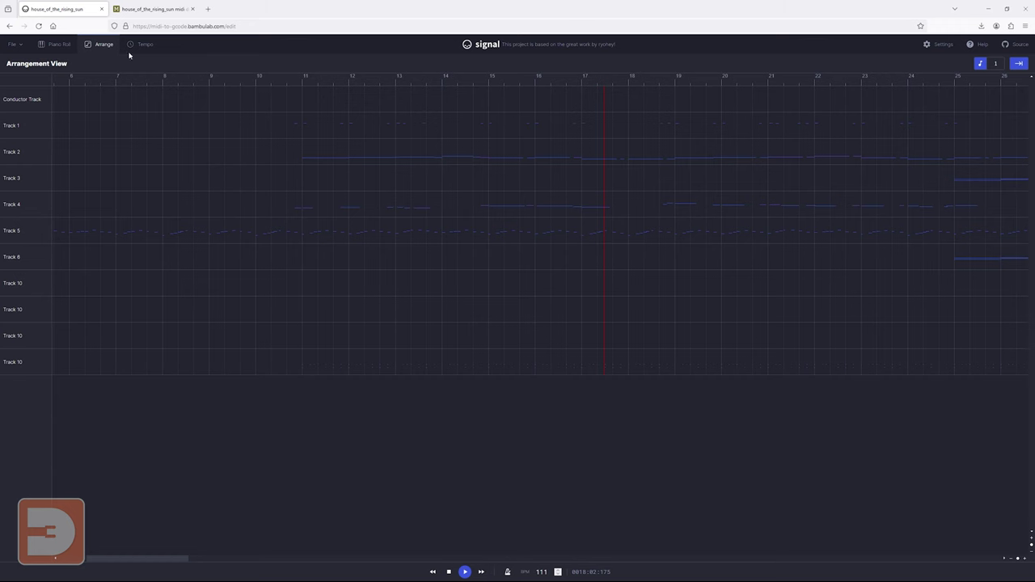
{"action": "left_click", "coordinate": [58, 44]}
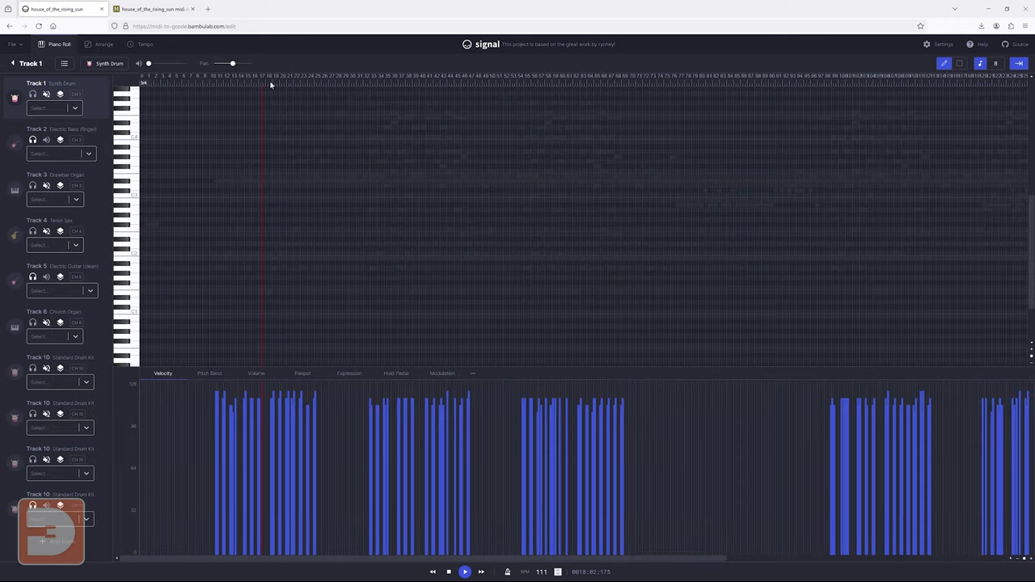
{"action": "left_click", "coordinate": [247, 82]}
{"action": "key", "text": "space"}
Step: Remove the solo from Track 2 and Track 5
{"action": "right_click", "coordinate": [91, 92]}
{"action": "left_click", "coordinate": [60, 92]}
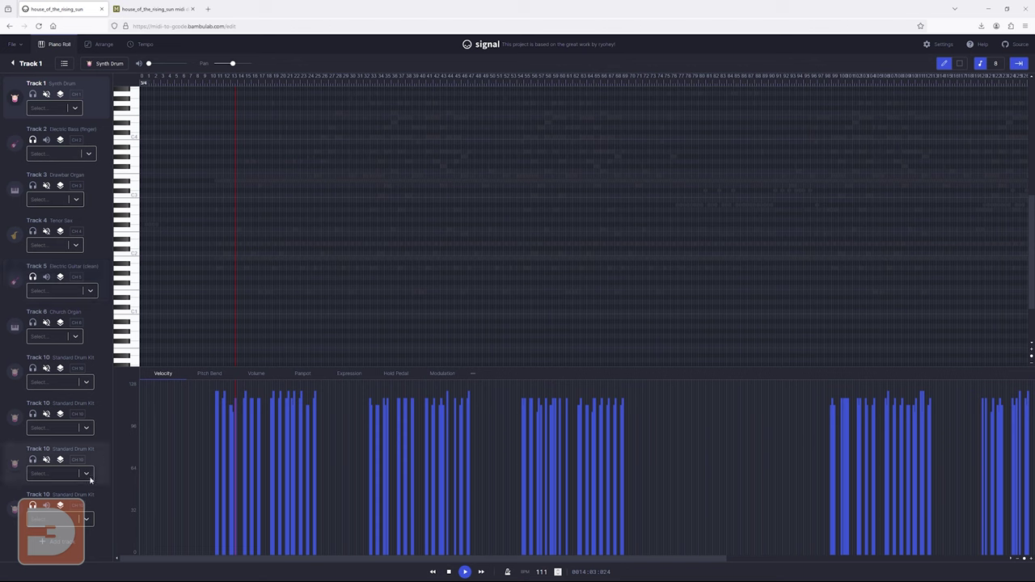
{"action": "right_click", "coordinate": [97, 84]}
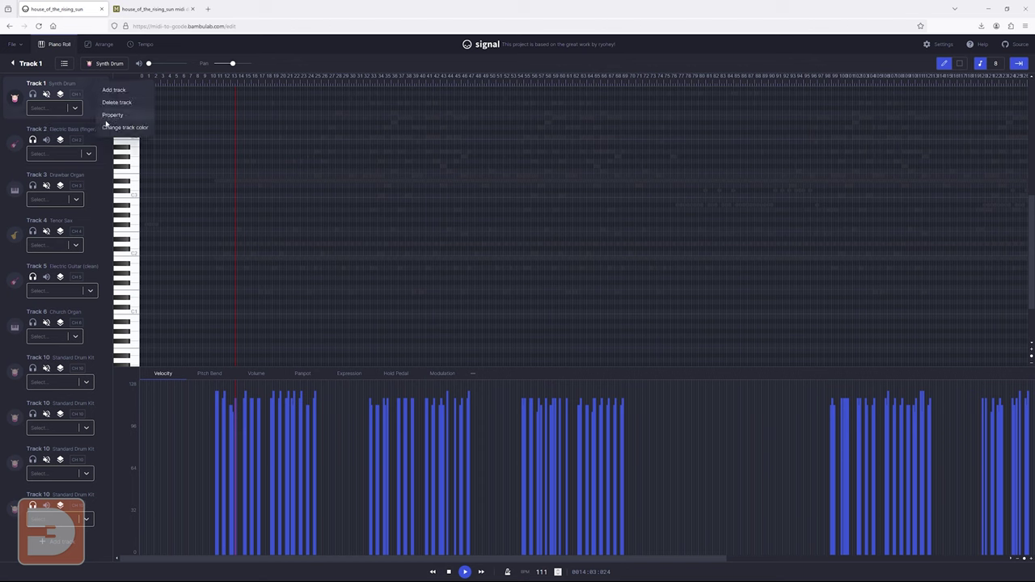
{"action": "left_click", "coordinate": [32, 140]}
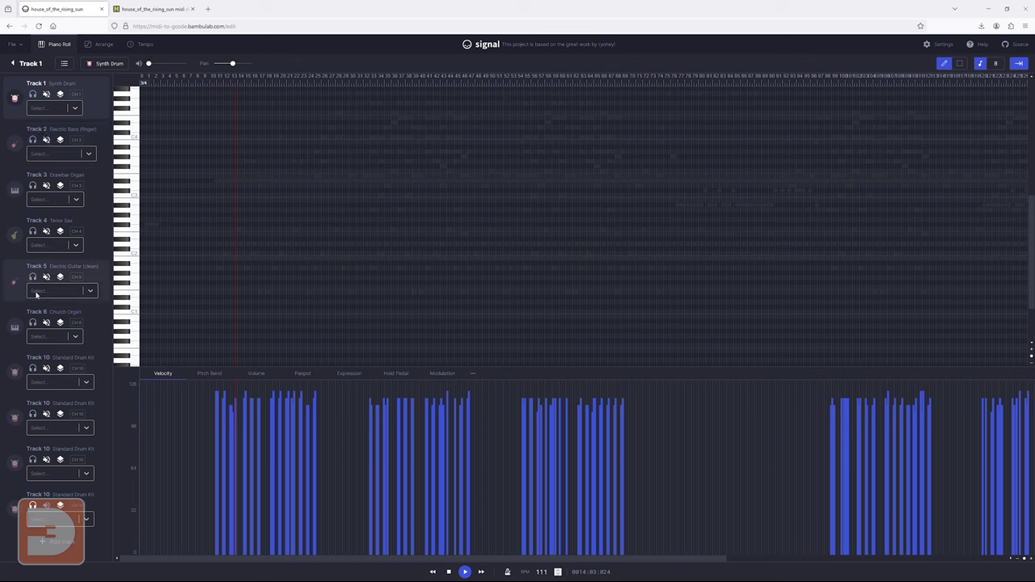
Step: Delete Track 1, Track 3 and Track 4 from the song
{"action": "right_click", "coordinate": [97, 93]}
{"action": "left_click", "coordinate": [111, 110]}
{"action": "right_click", "coordinate": [97, 129]}
{"action": "left_click", "coordinate": [111, 144]}
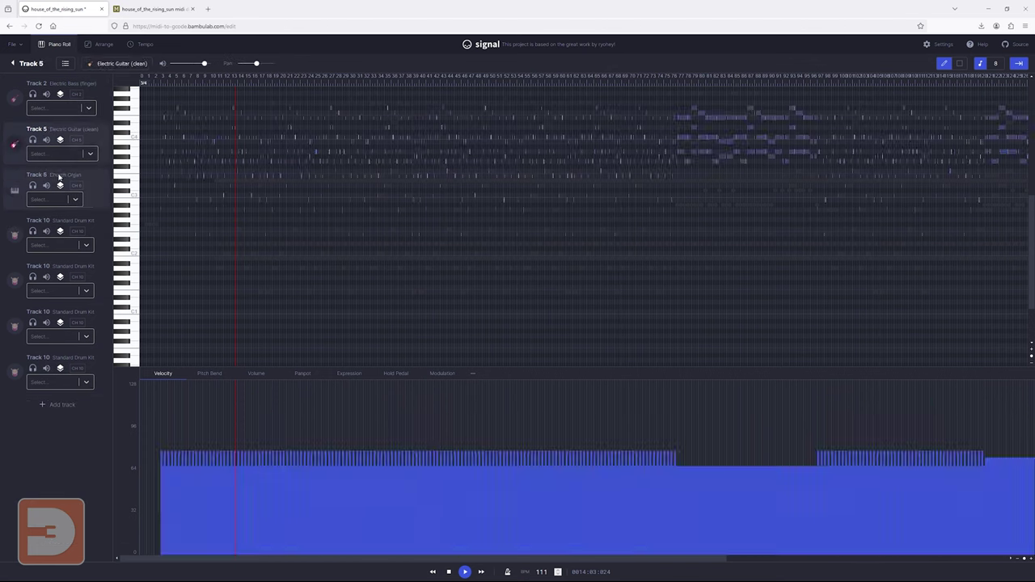
Step: Delete Track 6 and the first three Track 10 Standard Drum Kit tracks, keeping only the last one
{"action": "right_click", "coordinate": [61, 177]}
{"action": "left_click", "coordinate": [80, 195]}
{"action": "right_click", "coordinate": [61, 177]}
{"action": "left_click", "coordinate": [81, 196]}
{"action": "right_click", "coordinate": [61, 177]}
{"action": "left_click", "coordinate": [81, 195]}
{"action": "right_click", "coordinate": [61, 178]}
{"action": "left_click", "coordinate": [81, 197]}
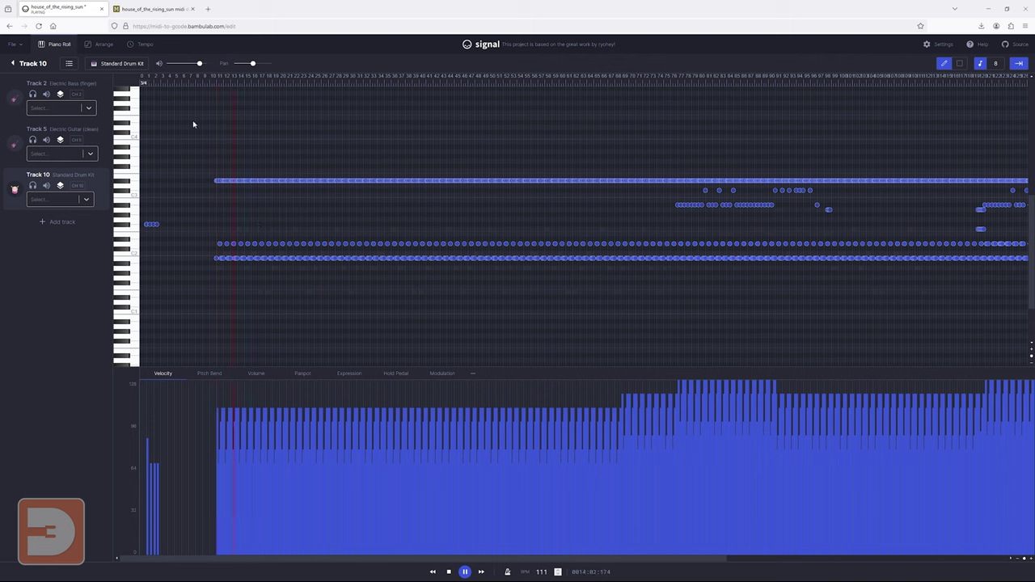
Step: Play the three remaining tracks in the arrangement view from measure 6, and replay from where Track 2 starts after measure 8
{"action": "left_click", "coordinate": [102, 43]}
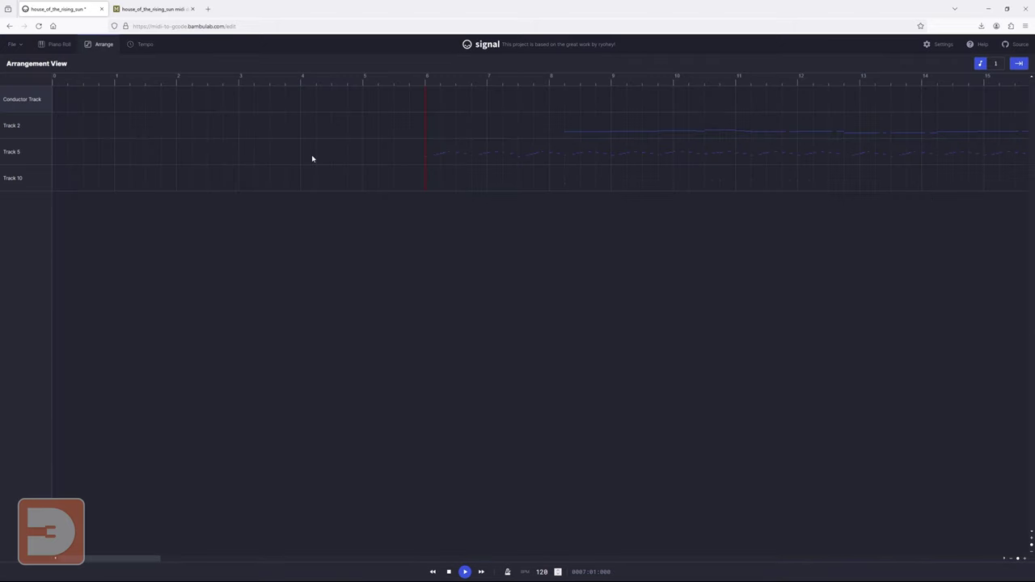
{"action": "key", "text": "space"}
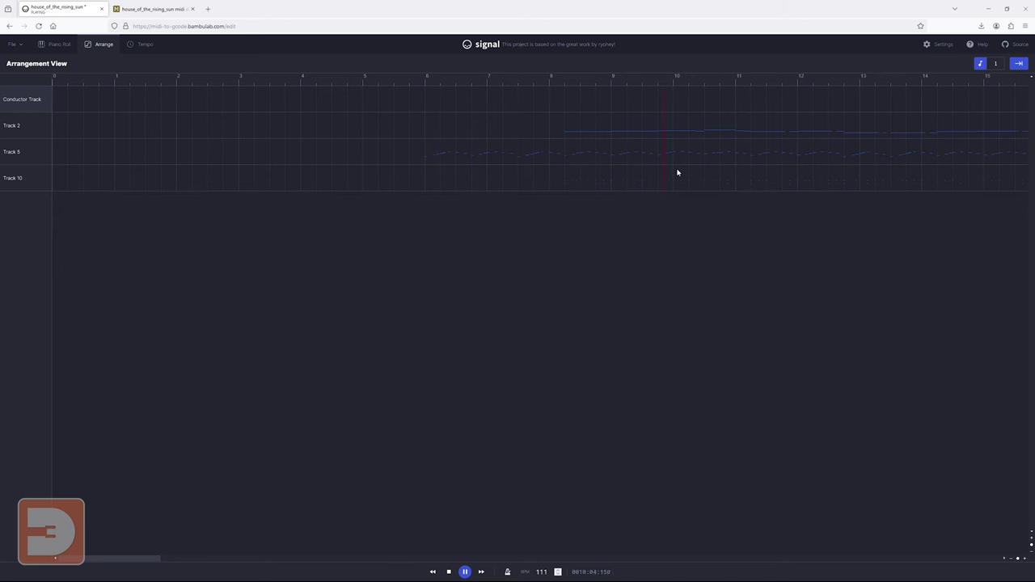
{"action": "left_click", "coordinate": [565, 81]}
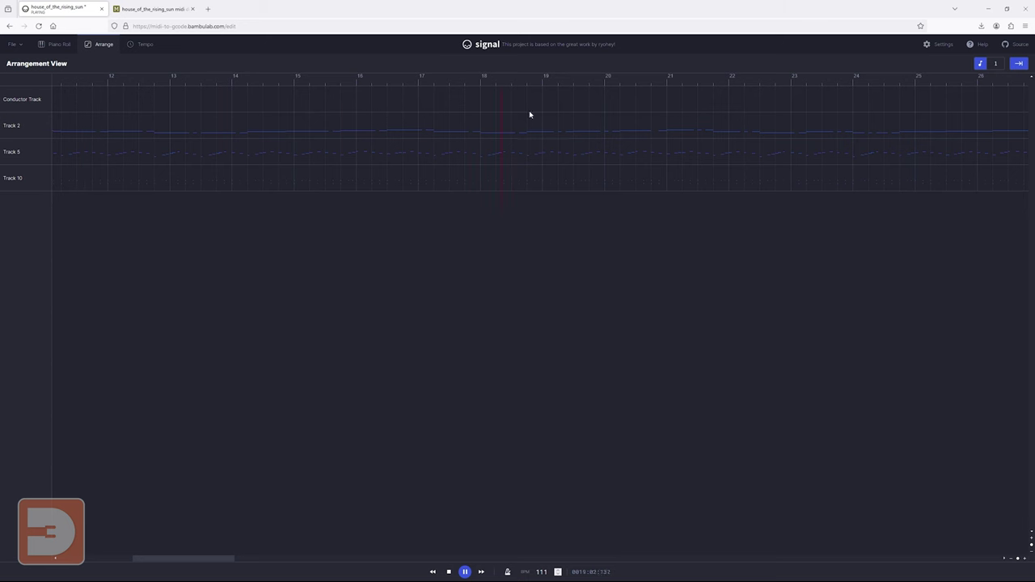
Step: Delete everything from about measure 25 to the end of the song across all three tracks in the arrangement
{"action": "left_click_drag", "start_coordinate": [288, 113], "coordinate": [910, 192]}
{"action": "key", "text": "Delete"}
{"action": "left_click", "coordinate": [1012, 559]}
{"action": "left_click", "coordinate": [1012, 559]}
{"action": "left_click", "coordinate": [1013, 560]}
{"action": "left_click_drag", "start_coordinate": [85, 100], "coordinate": [994, 207]}
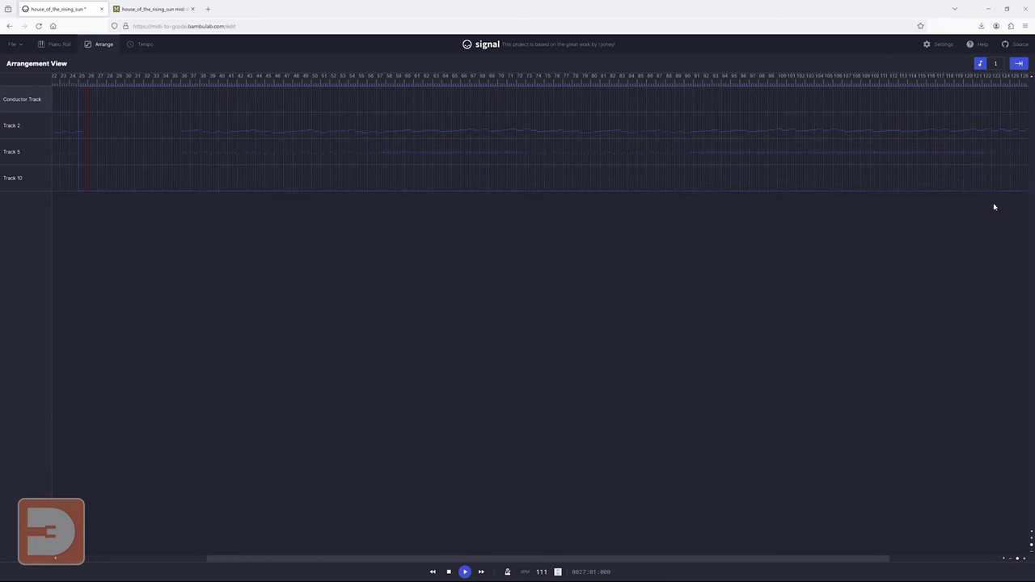
{"action": "key", "text": "Delete"}
{"action": "left_click_drag", "start_coordinate": [857, 559], "coordinate": [948, 558]}
{"action": "left_click", "coordinate": [606, 78]}
{"action": "left_click_drag", "start_coordinate": [862, 560], "coordinate": [630, 545]}
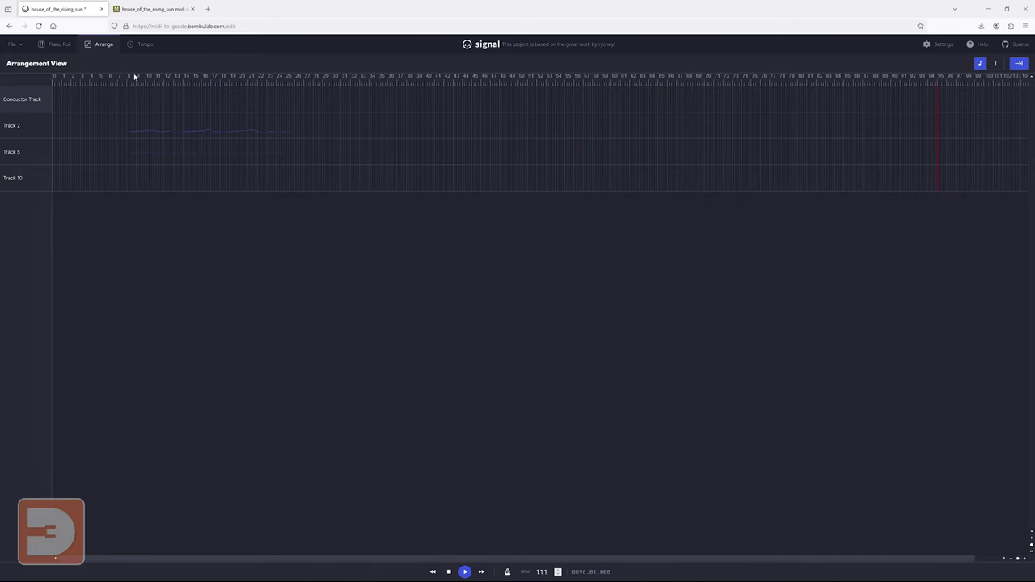
Step: Select the remaining section from about measure 8 to 25 on all three tracks and move it to the start of the timeline
{"action": "left_click_drag", "start_coordinate": [132, 105], "coordinate": [303, 183]}
{"action": "left_click_drag", "start_coordinate": [146, 133], "coordinate": [80, 135]}
{"action": "left_click", "coordinate": [61, 96]}
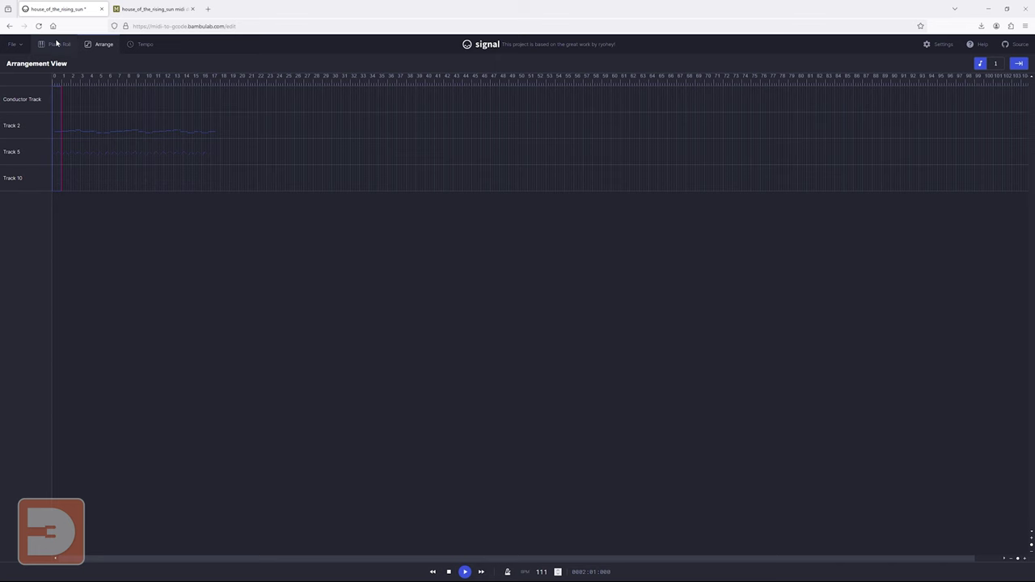
Step: In the piano roll, assign Track 2 as Chord, Track 5 as Base and Track 10 as Main Theme
{"action": "left_click", "coordinate": [66, 45]}
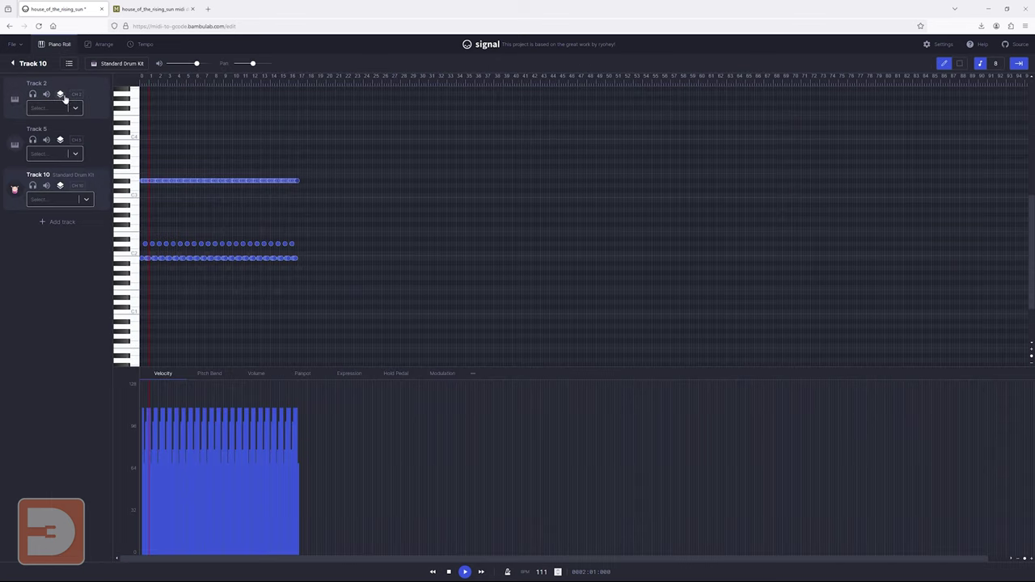
{"action": "left_click", "coordinate": [58, 108]}
{"action": "left_click", "coordinate": [40, 126]}
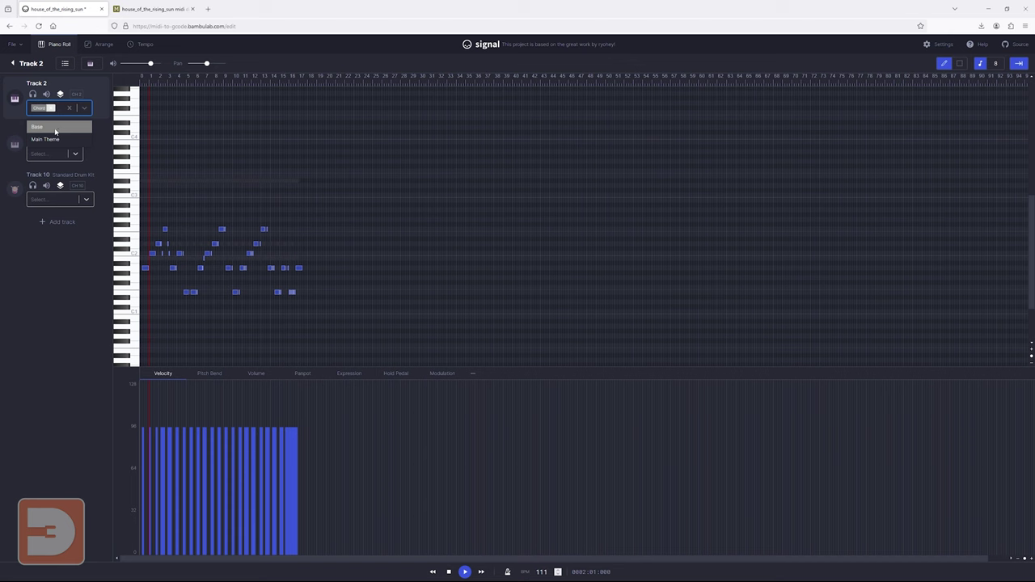
{"action": "left_click", "coordinate": [54, 154]}
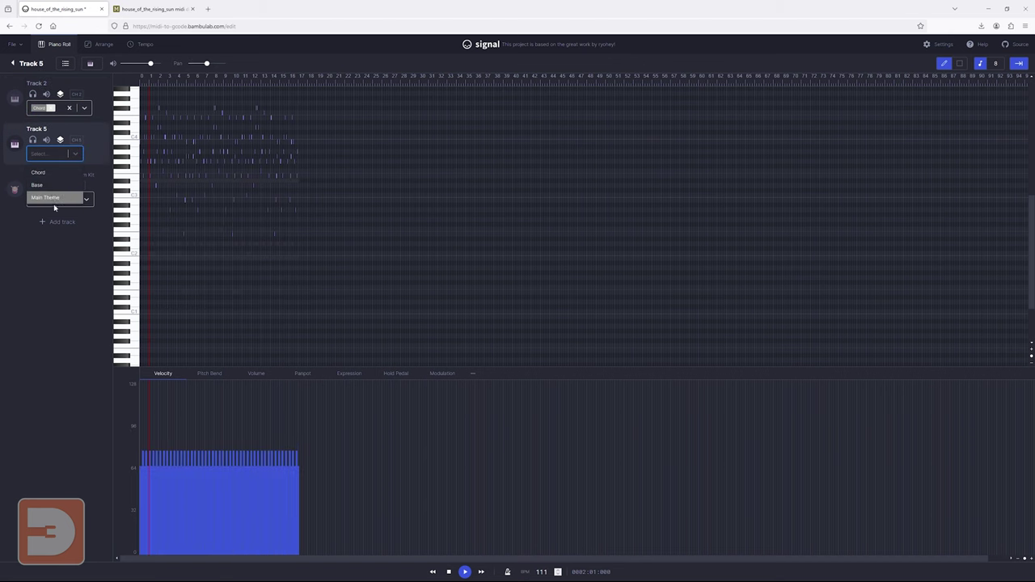
{"action": "left_click", "coordinate": [42, 177]}
{"action": "key", "text": "Tab"}
{"action": "key", "text": "Down"}
{"action": "key", "text": "Down"}
{"action": "key", "text": "Down"}
{"action": "key", "text": "Return"}
{"action": "left_click", "coordinate": [65, 286]}
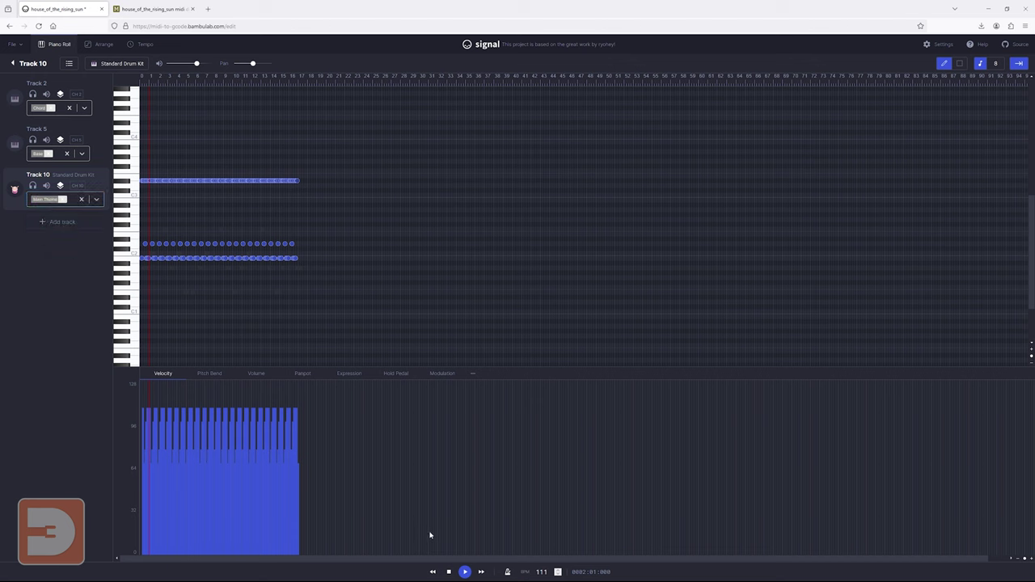
Step: Play the trimmed song from the beginning and save it as a MIDI file
{"action": "left_click", "coordinate": [433, 572]}
{"action": "key", "text": "space"}
{"action": "left_click", "coordinate": [12, 44]}
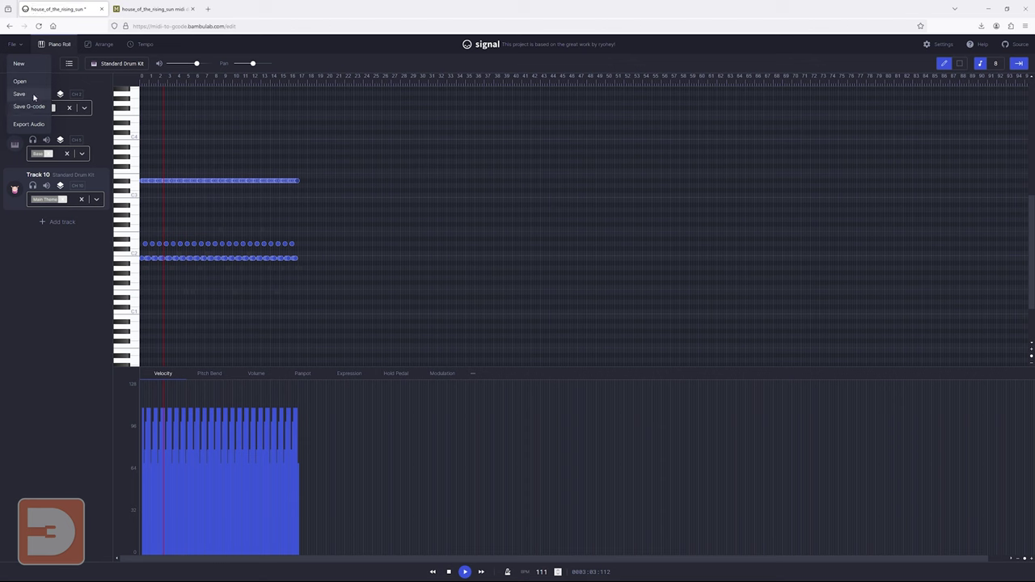
{"action": "left_click", "coordinate": [34, 97]}
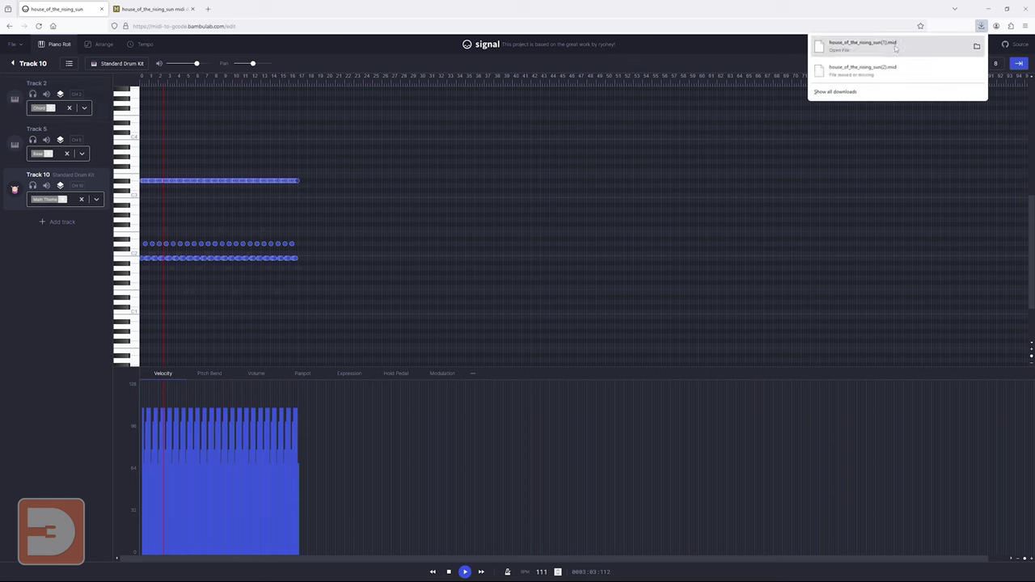
{"action": "left_click", "coordinate": [72, 300]}
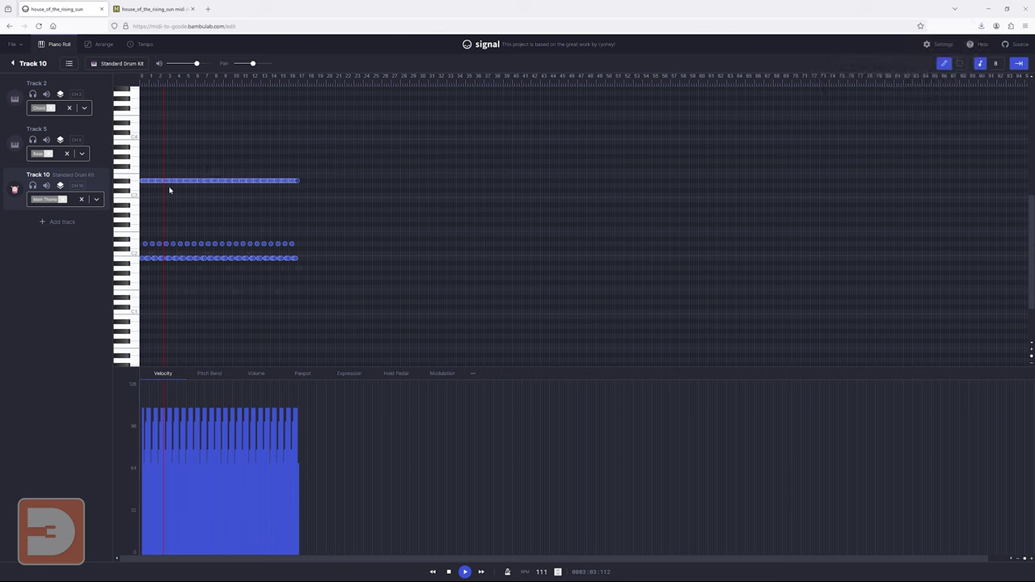
Step: Save the song as G-code and transfer house_of_the_rising_sun.gcode from the Downloads folder to the SDHC (E:) card
{"action": "left_click", "coordinate": [12, 43]}
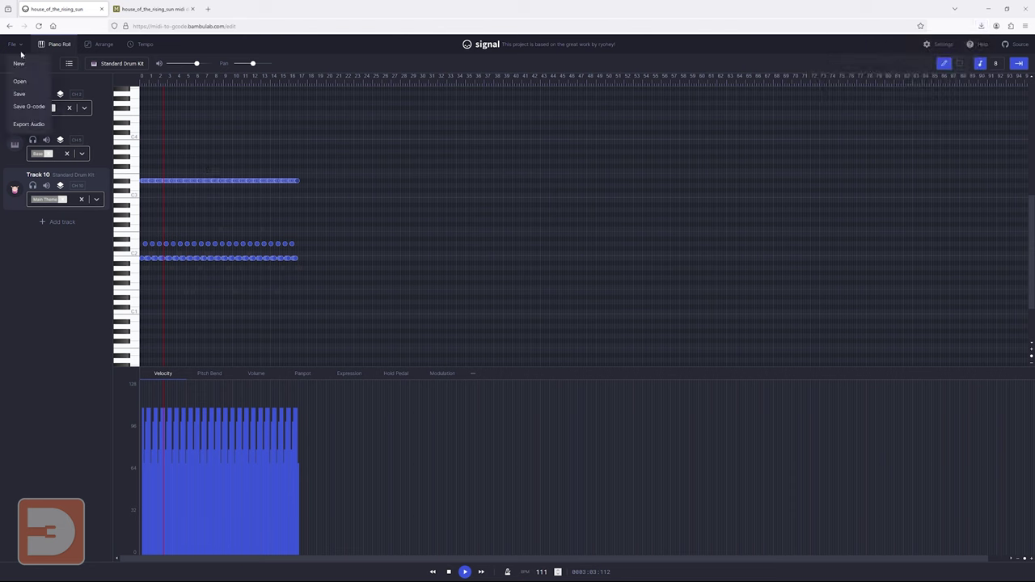
{"action": "left_click", "coordinate": [23, 109]}
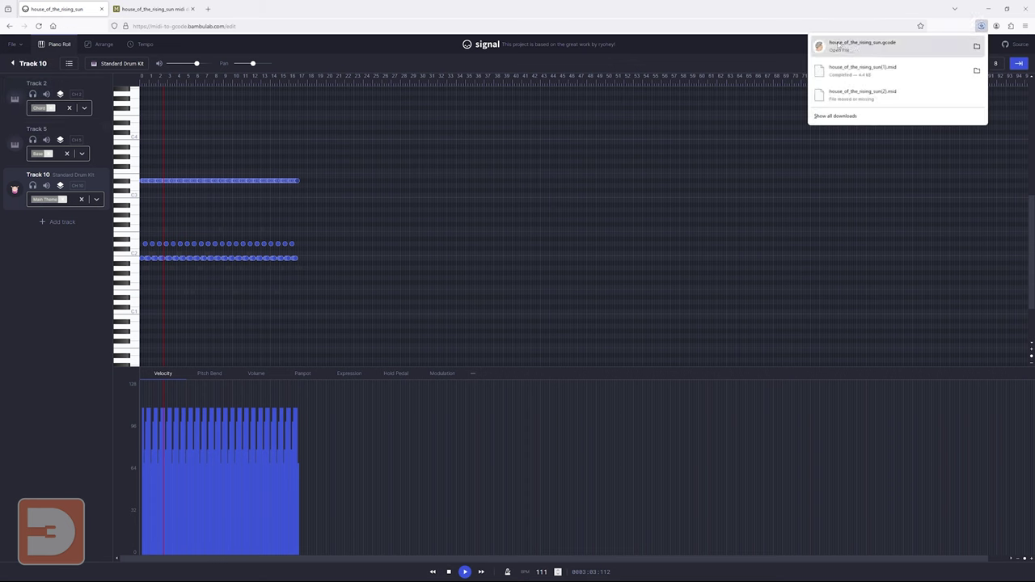
{"action": "left_click", "coordinate": [79, 273]}
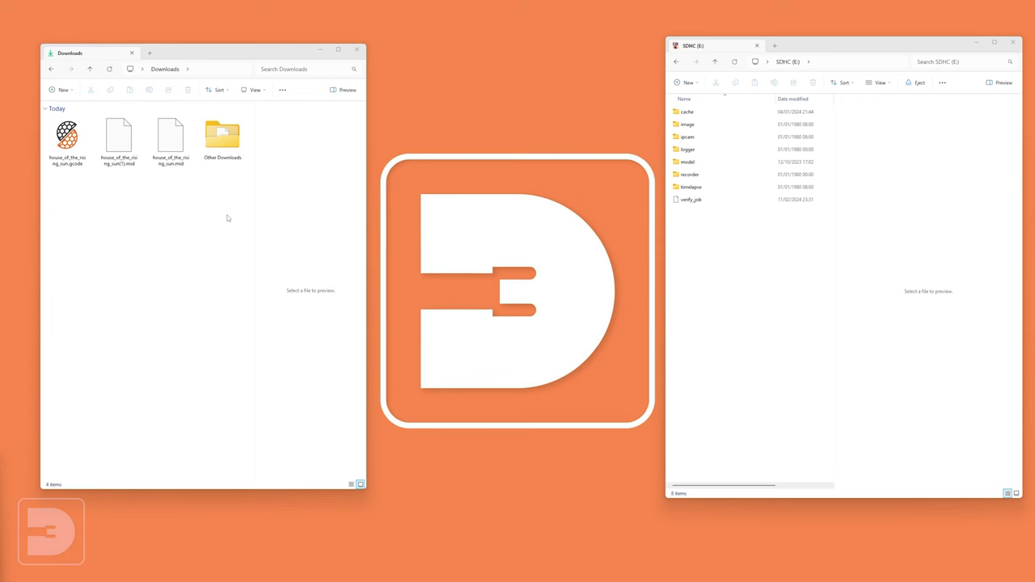
{"action": "left_click_drag", "start_coordinate": [64, 166], "coordinate": [765, 302]}
{"action": "left_click", "coordinate": [747, 293]}
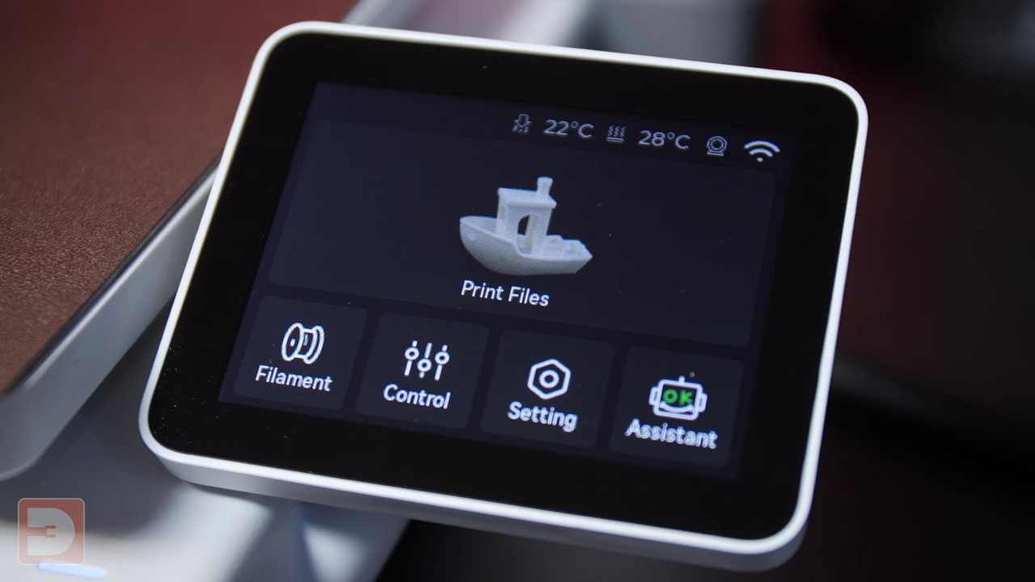
{"action": "left_click", "coordinate": [541, 388]}
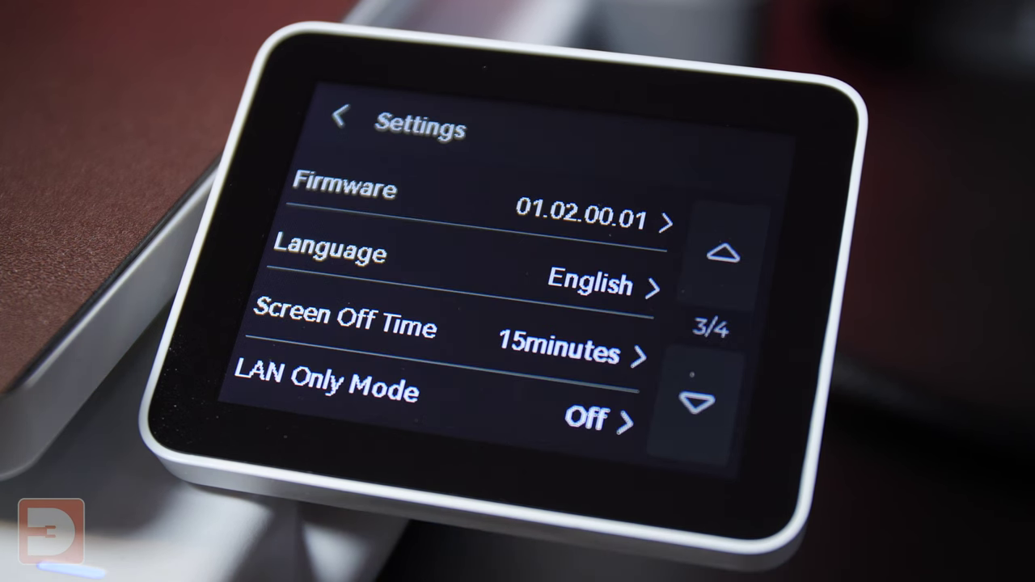
{"action": "left_click", "coordinate": [723, 253]}
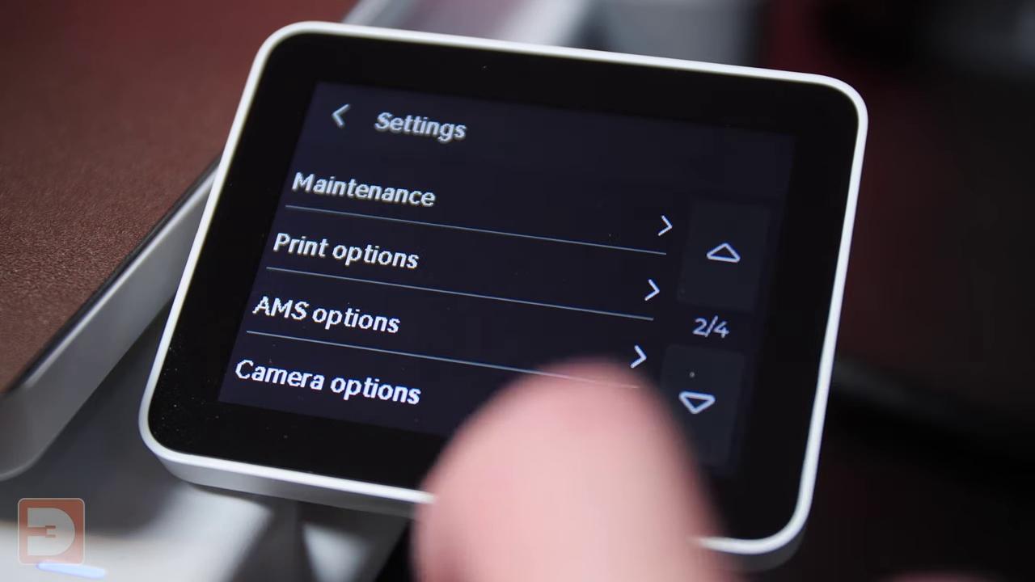
{"action": "left_click", "coordinate": [348, 255]}
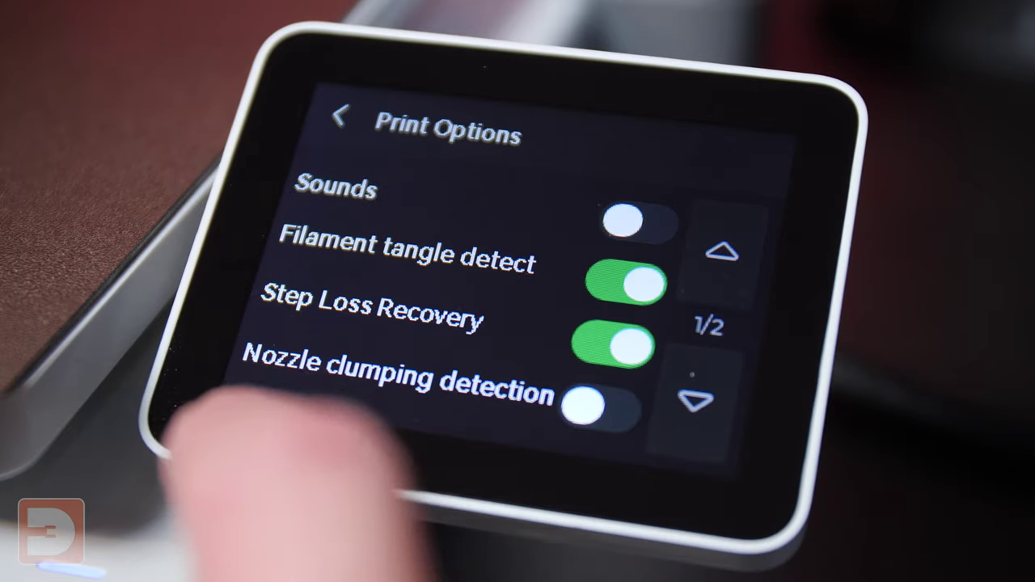
{"action": "left_click", "coordinate": [639, 221]}
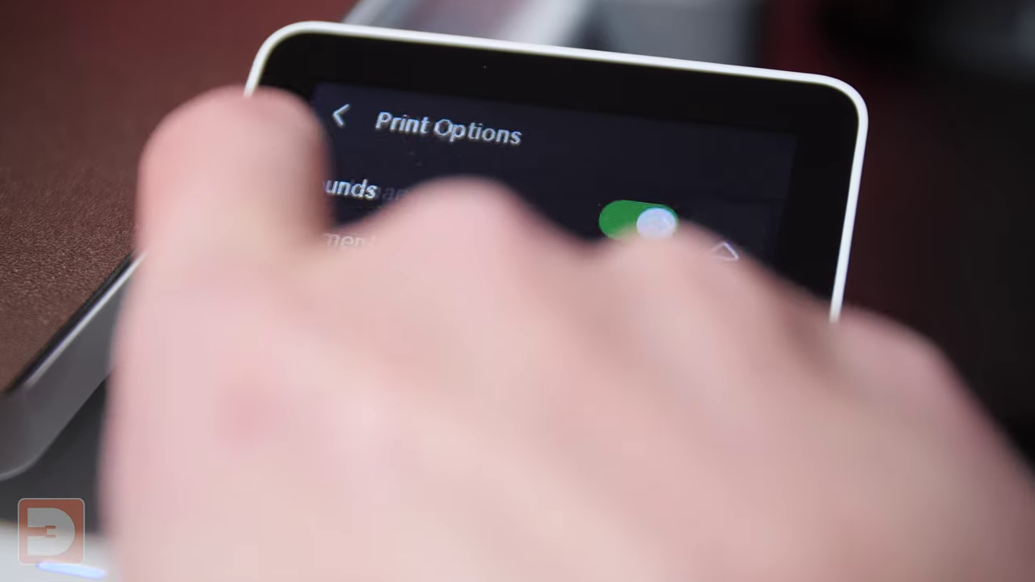
{"action": "left_click", "coordinate": [340, 116]}
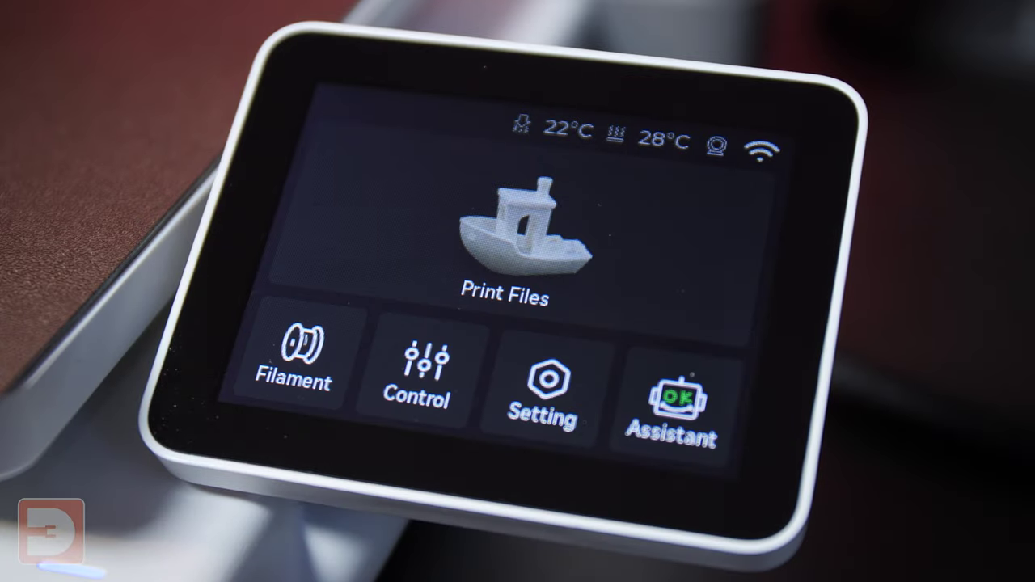
{"action": "left_click", "coordinate": [509, 235]}
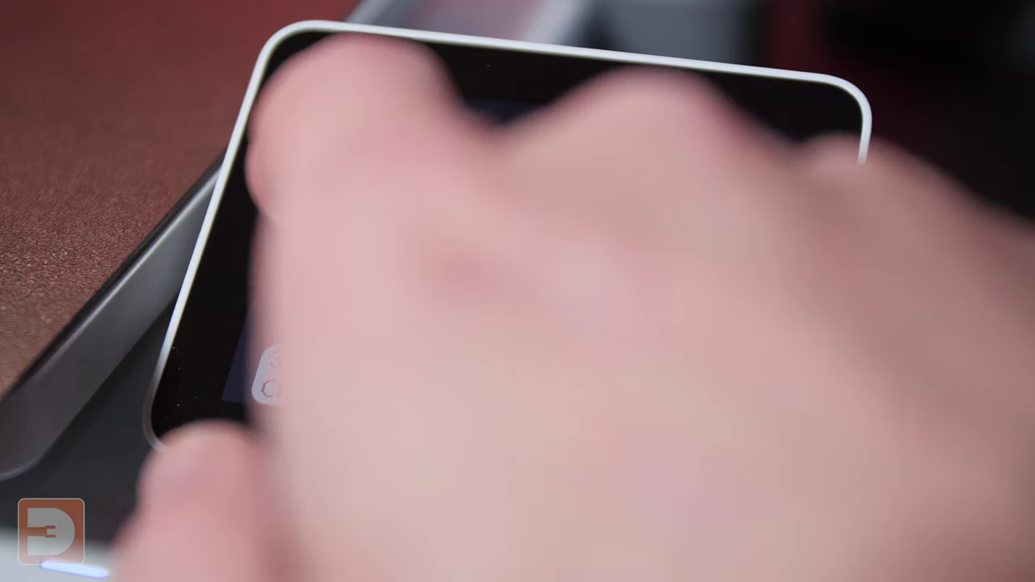
{"action": "left_click", "coordinate": [380, 194]}
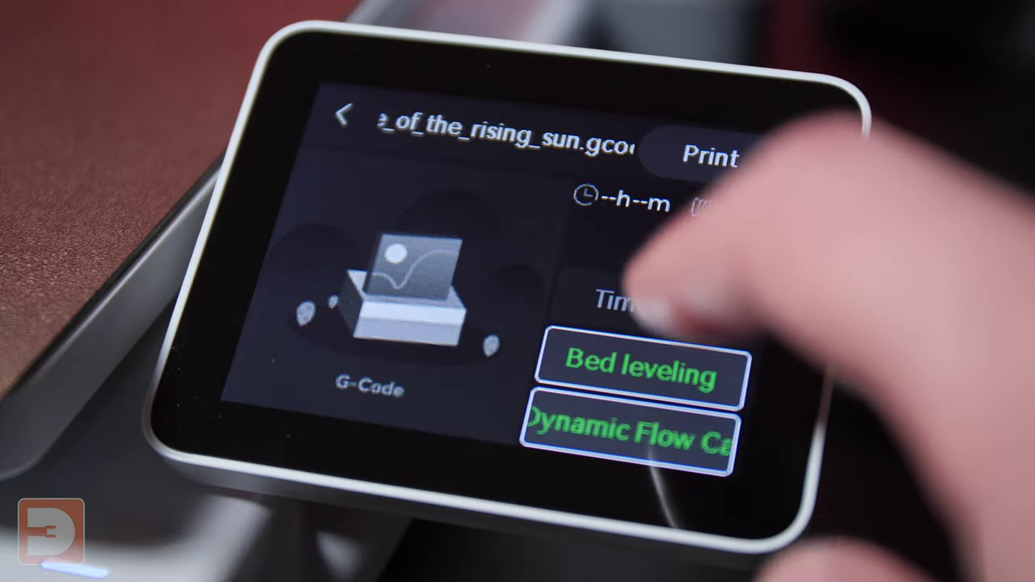
{"action": "left_click", "coordinate": [639, 369]}
{"action": "left_click", "coordinate": [634, 437]}
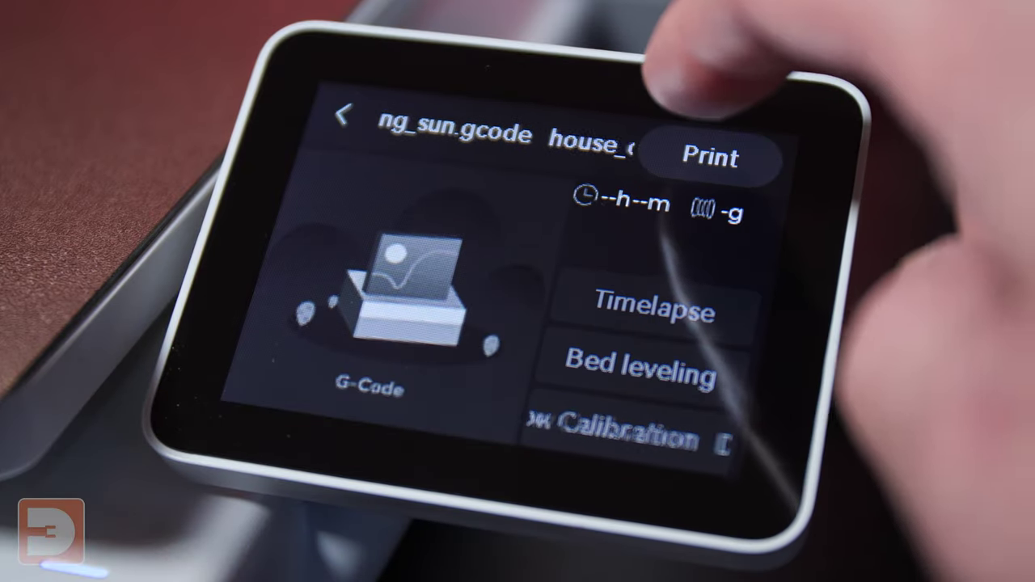
{"action": "left_click", "coordinate": [710, 156]}
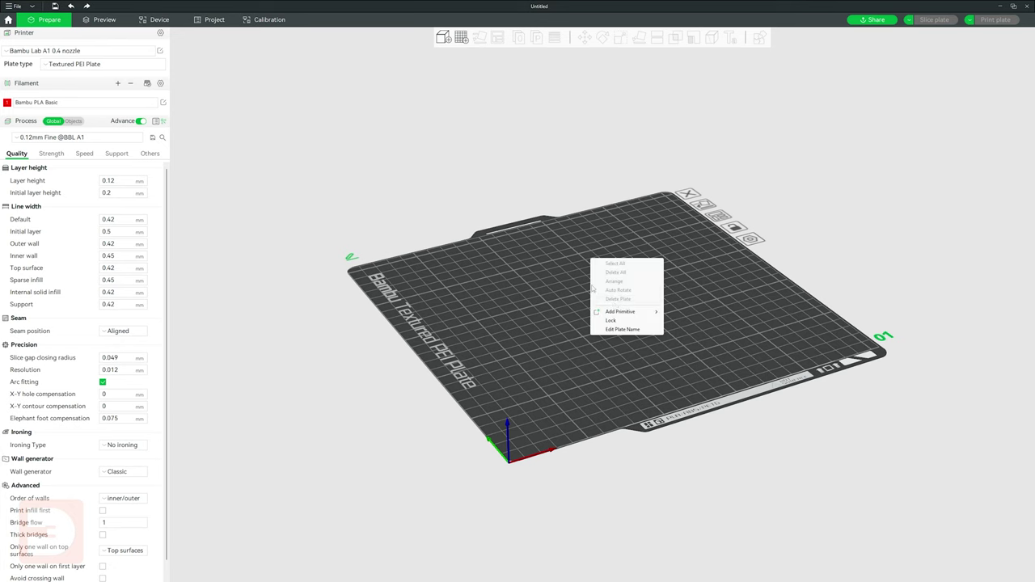
Step: Switch to Bambu Studio and add a cube primitive to the empty build plate
{"action": "right_click", "coordinate": [591, 260]}
{"action": "mouse_move", "coordinate": [644, 313]}
{"action": "left_click", "coordinate": [693, 315]}
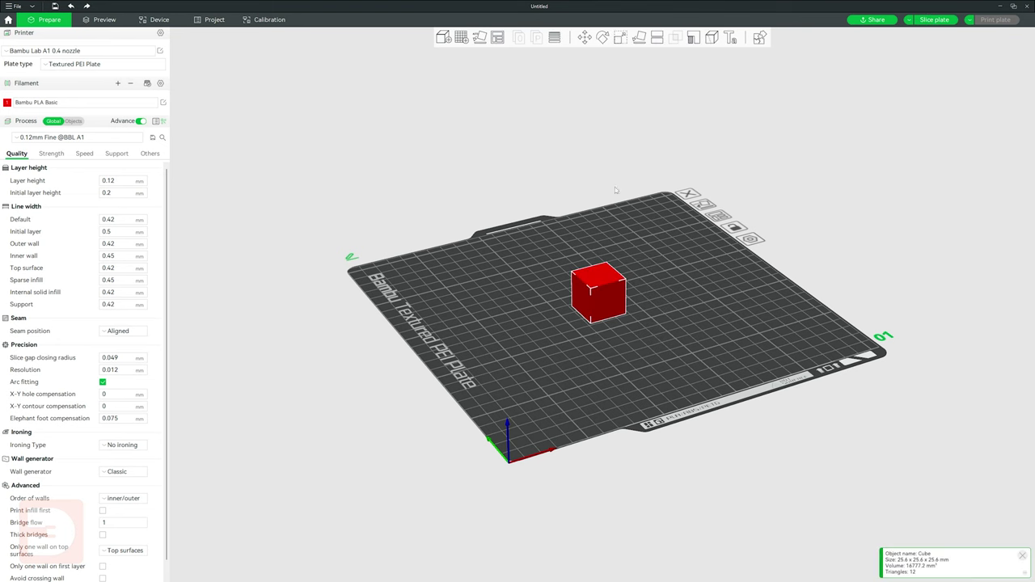
Step: Scale the cube non-uniformly to 10 x 10 x 0.1 mm
{"action": "left_click", "coordinate": [619, 39]}
{"action": "left_click", "coordinate": [649, 79]}
{"action": "type", "text": "10"}
{"action": "key", "text": "Tab"}
{"action": "type", "text": "10"}
{"action": "key", "text": "Tab"}
{"action": "type", "text": "10"}
{"action": "key", "text": "Return"}
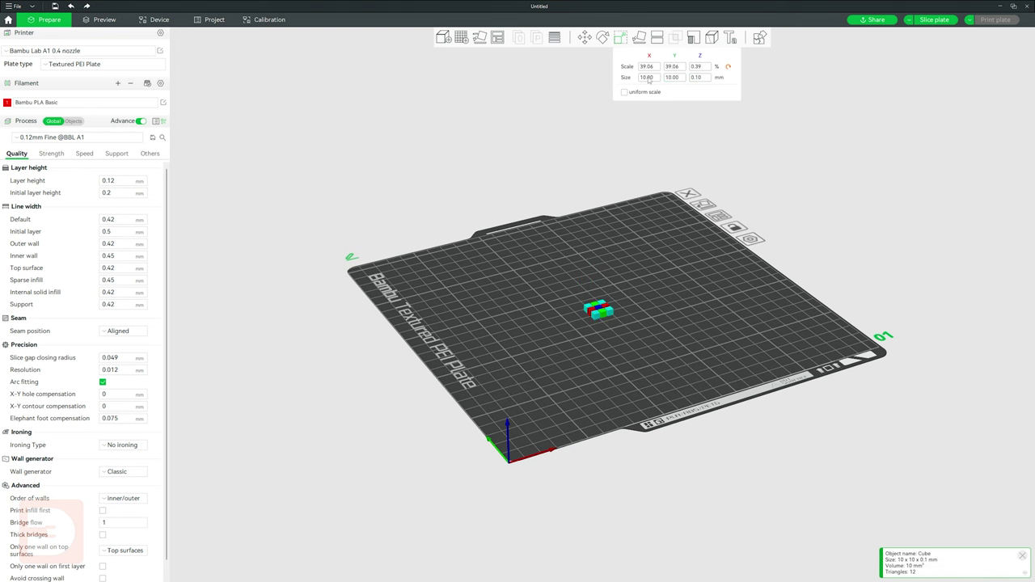
{"action": "left_click_drag", "start_coordinate": [653, 261], "coordinate": [668, 314]}
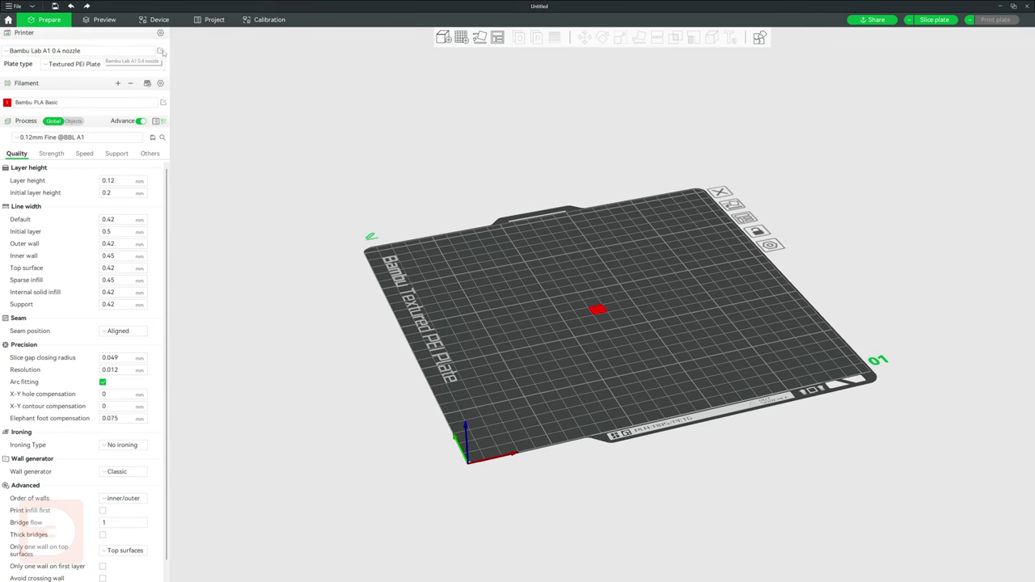
Step: Open the machine G-code settings of the Bambu Lab A1 0.4 nozzle printer and look over the start and end G-code
{"action": "left_click", "coordinate": [161, 50]}
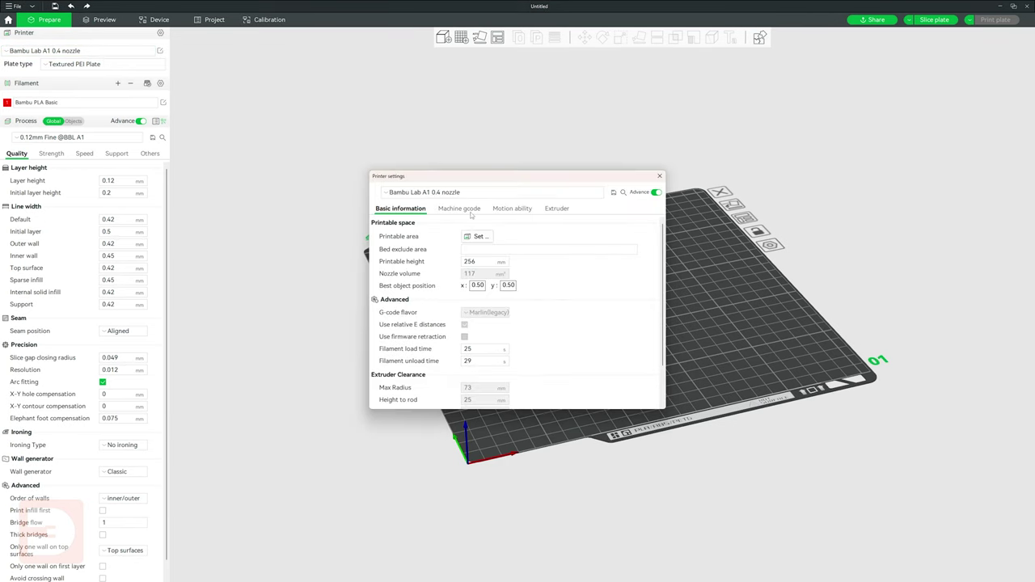
{"action": "left_click", "coordinate": [459, 209]}
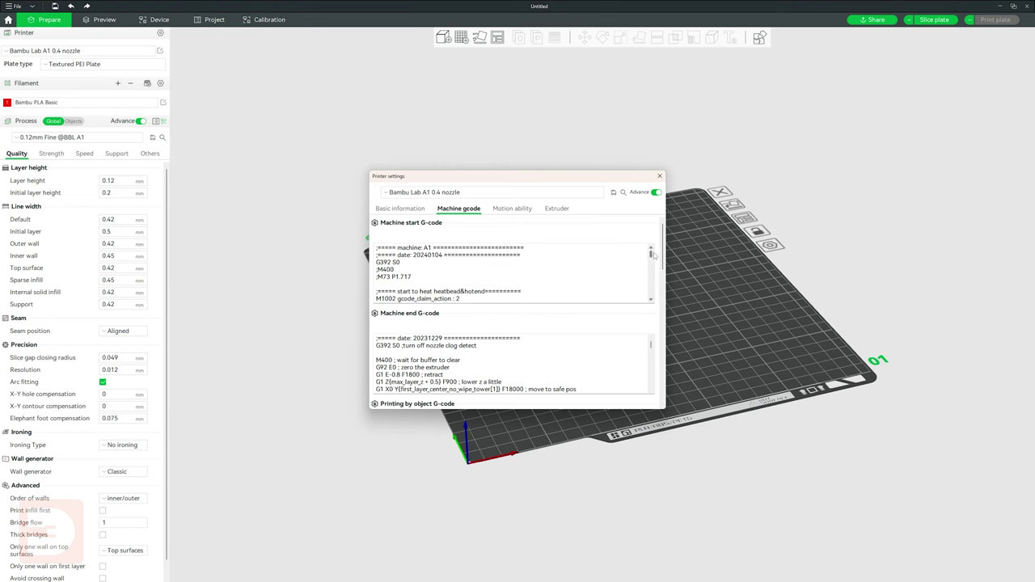
{"action": "left_click_drag", "start_coordinate": [652, 254], "coordinate": [654, 259]}
{"action": "scroll", "coordinate": [612, 266], "scroll_direction": "up", "scroll_amount": 3}
{"action": "scroll", "coordinate": [528, 318], "scroll_direction": "down", "scroll_amount": 5}
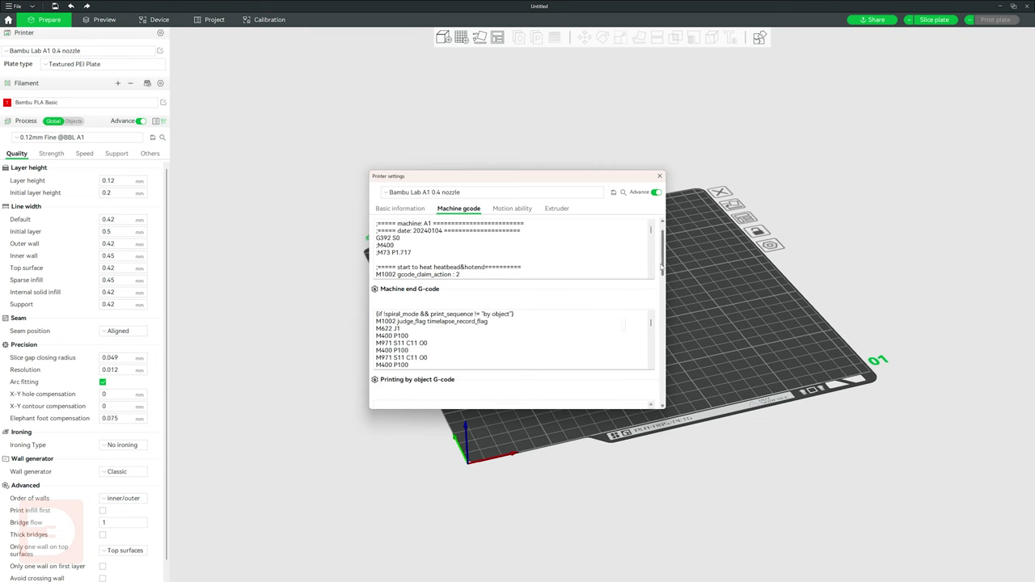
{"action": "left_click_drag", "start_coordinate": [661, 262], "coordinate": [486, 256]}
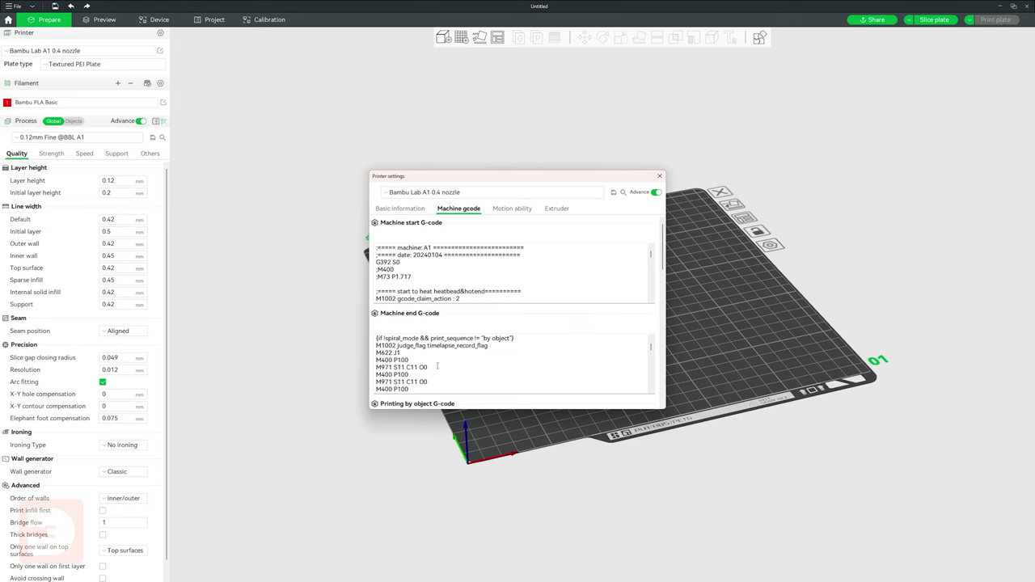
Step: Locate the start and end of the printer finish sound block in the machine end G-code
{"action": "scroll", "coordinate": [428, 365], "scroll_direction": "down", "scroll_amount": 10}
{"action": "scroll", "coordinate": [417, 366], "scroll_direction": "down", "scroll_amount": 5}
{"action": "scroll", "coordinate": [420, 361], "scroll_direction": "down", "scroll_amount": 10}
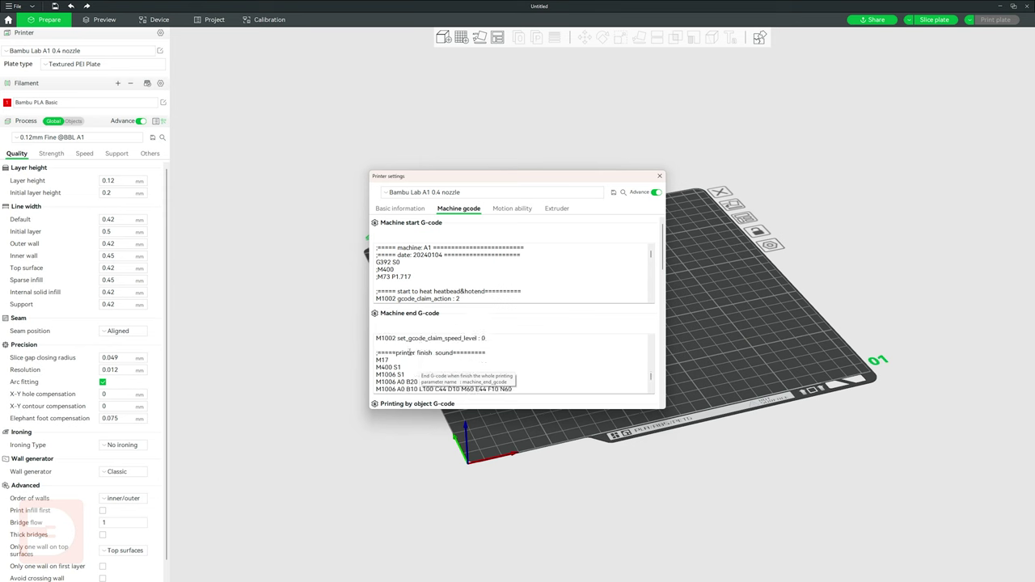
{"action": "left_click", "coordinate": [461, 366]}
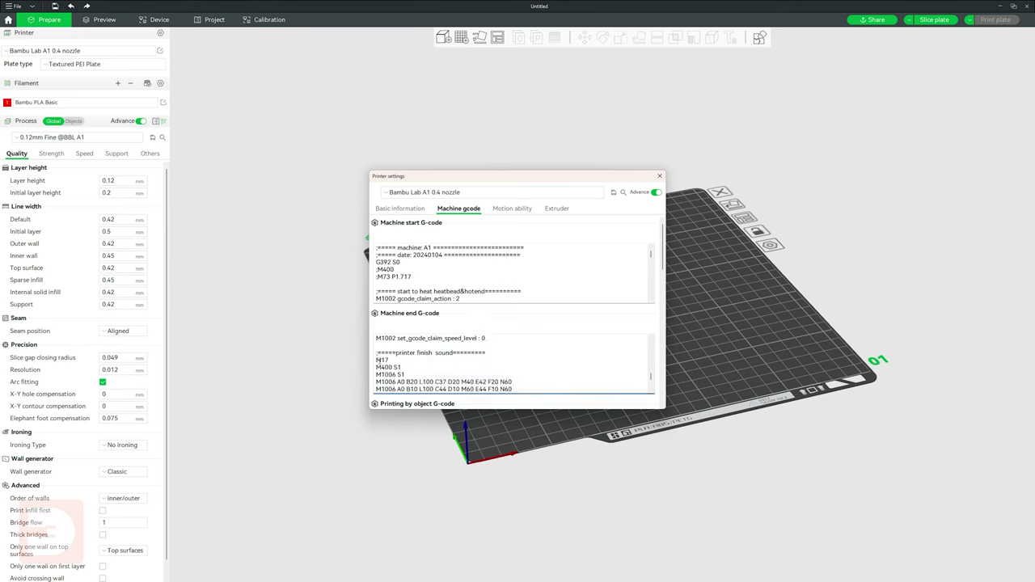
{"action": "scroll", "coordinate": [377, 359], "scroll_direction": "down", "scroll_amount": 5}
{"action": "double_click", "coordinate": [417, 359]}
{"action": "left_click", "coordinate": [421, 357]}
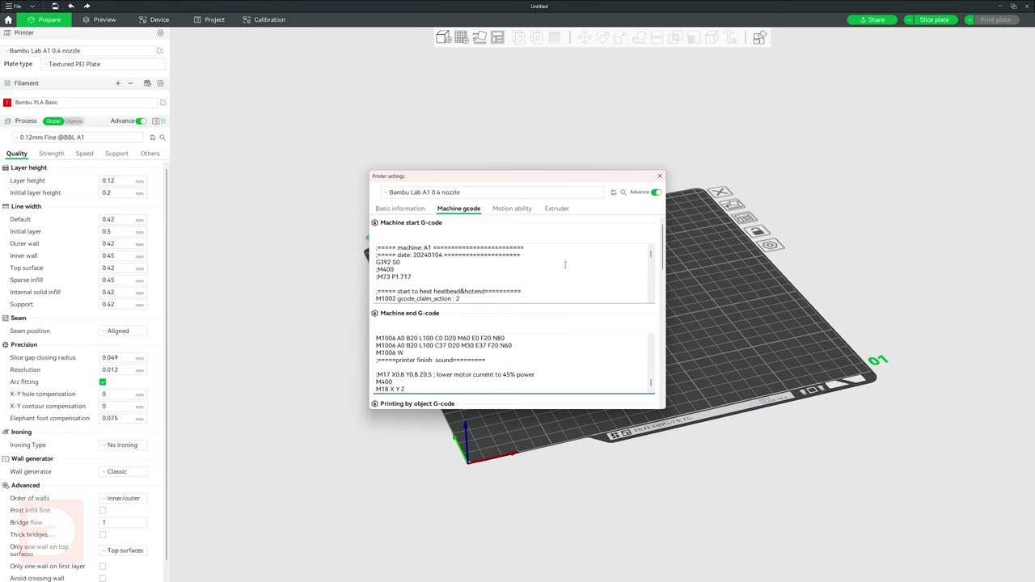
Step: Switch to the Downloads folder, open house_of_the_rising_sun.gcode in Notepad and select its entire contents for copying
{"action": "key", "text": "alt+Tab"}
{"action": "key", "text": "alt+Tab"}
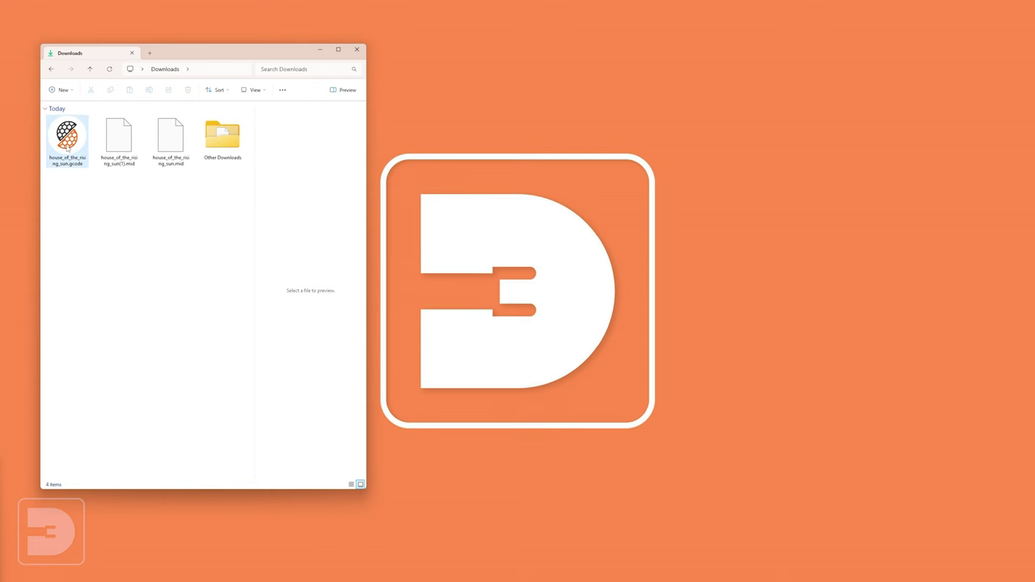
{"action": "right_click", "coordinate": [68, 142]}
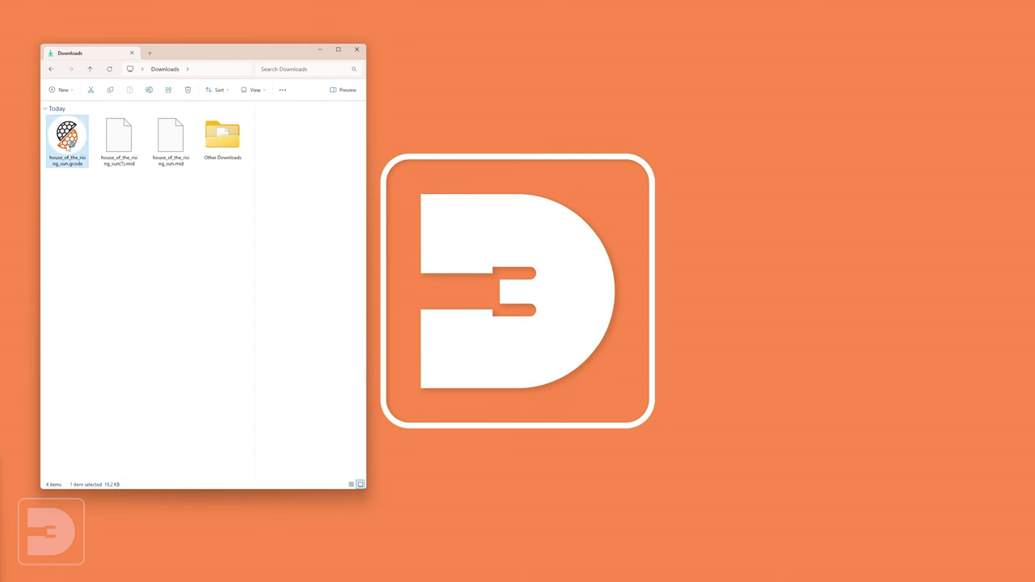
{"action": "mouse_move", "coordinate": [161, 185]}
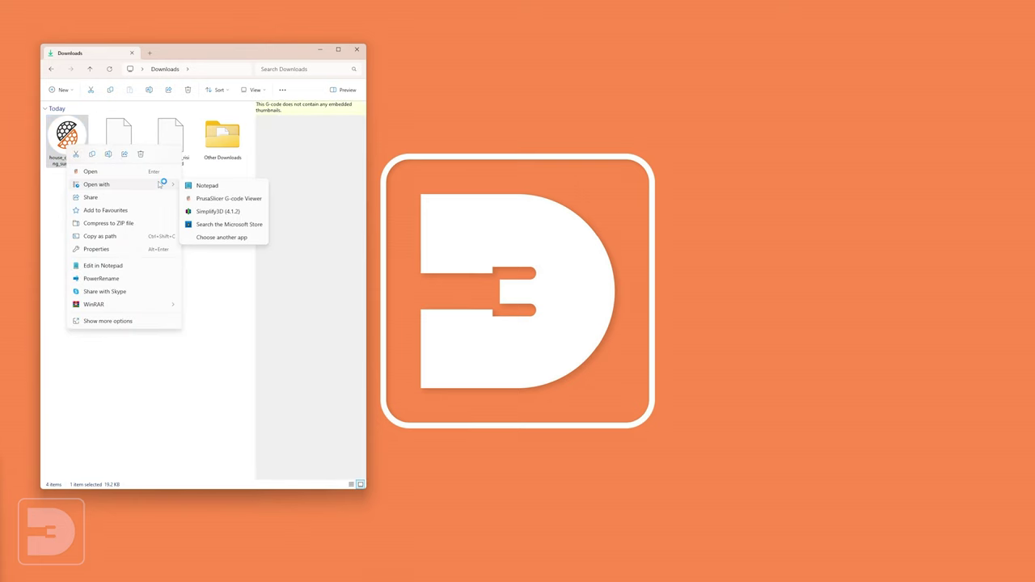
{"action": "left_click", "coordinate": [200, 186]}
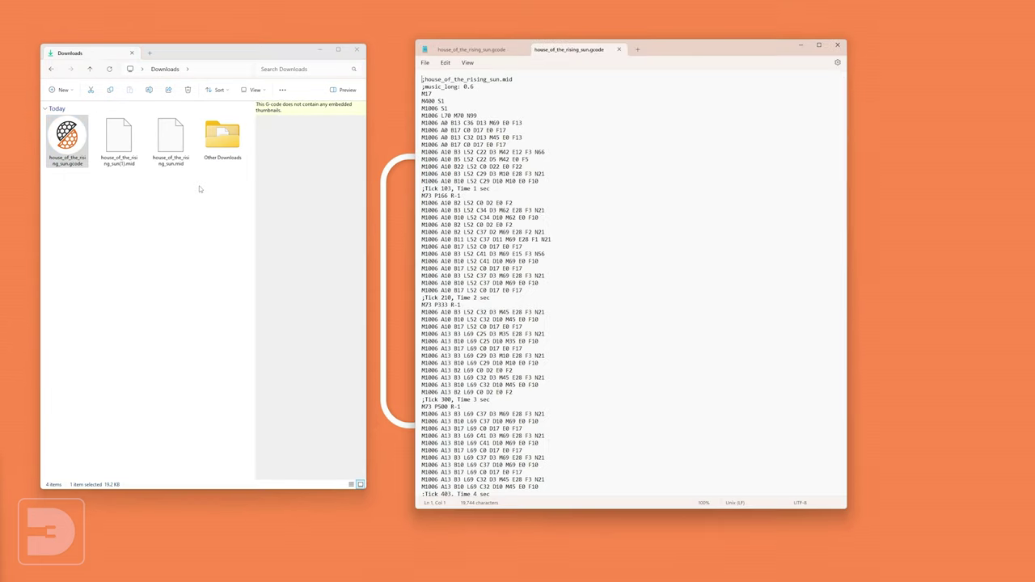
{"action": "left_click_drag", "start_coordinate": [843, 123], "coordinate": [839, 502]}
{"action": "scroll", "coordinate": [799, 254], "scroll_direction": "up", "scroll_amount": 20}
{"action": "key", "text": "ctrl+a"}
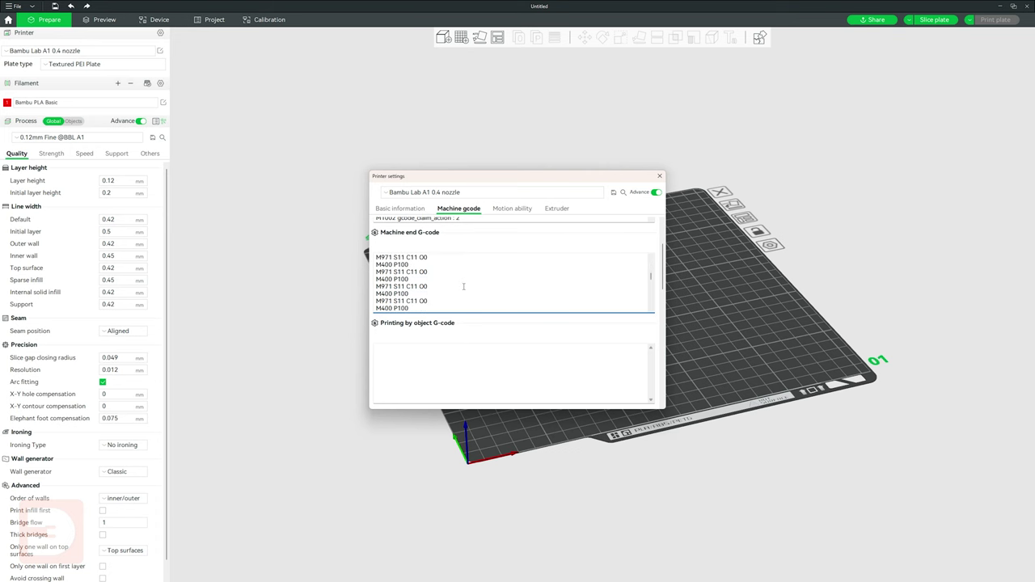
Step: In Bambu Studio's machine end G-code, delete all commands between the two printer finish sound comment lines
{"action": "scroll", "coordinate": [463, 287], "scroll_direction": "down", "scroll_amount": 3}
{"action": "scroll", "coordinate": [463, 286], "scroll_direction": "down", "scroll_amount": 10}
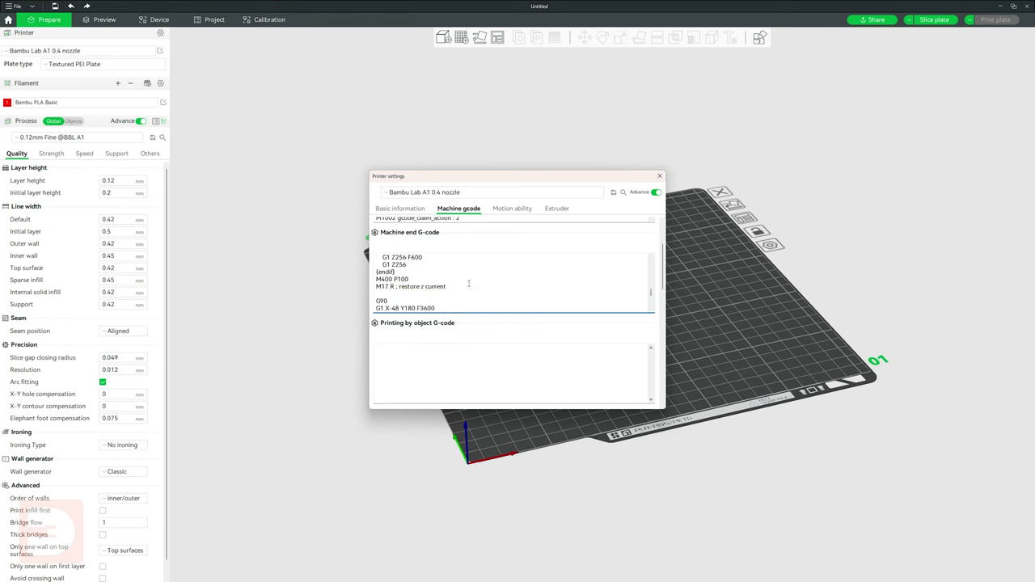
{"action": "scroll", "coordinate": [466, 286], "scroll_direction": "down", "scroll_amount": 8}
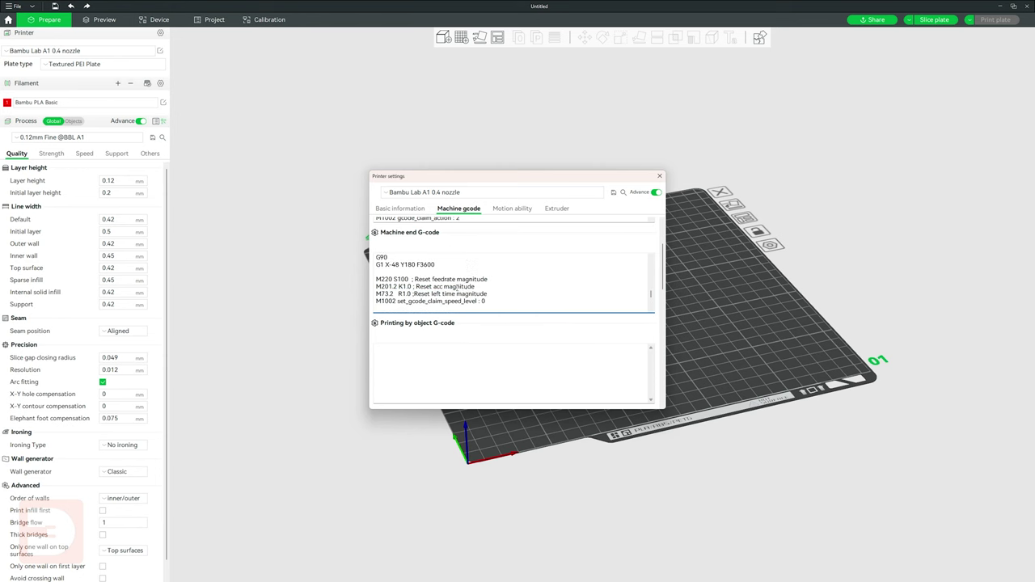
{"action": "scroll", "coordinate": [458, 287], "scroll_direction": "down", "scroll_amount": 2}
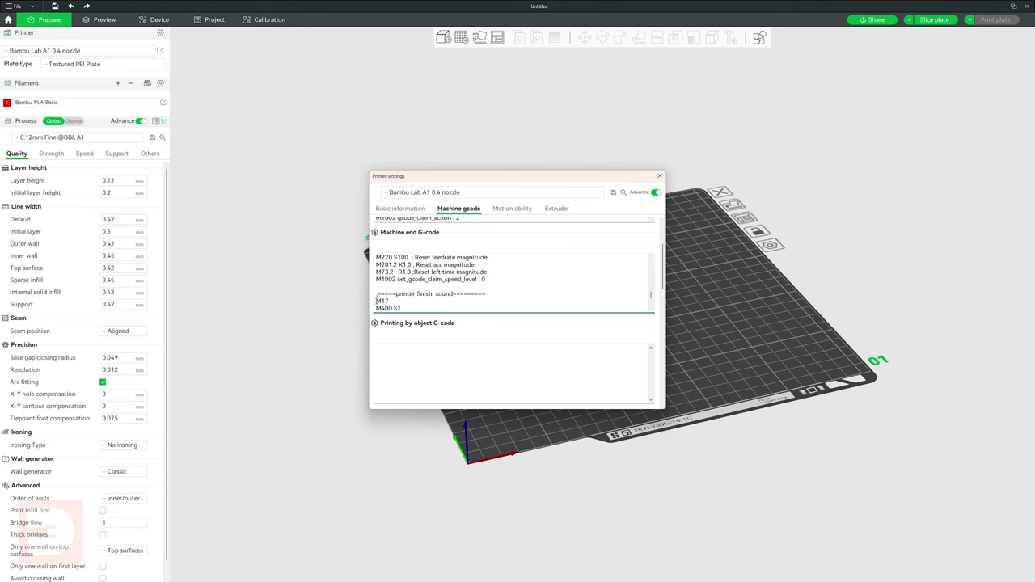
{"action": "scroll", "coordinate": [443, 292], "scroll_direction": "down", "scroll_amount": 4}
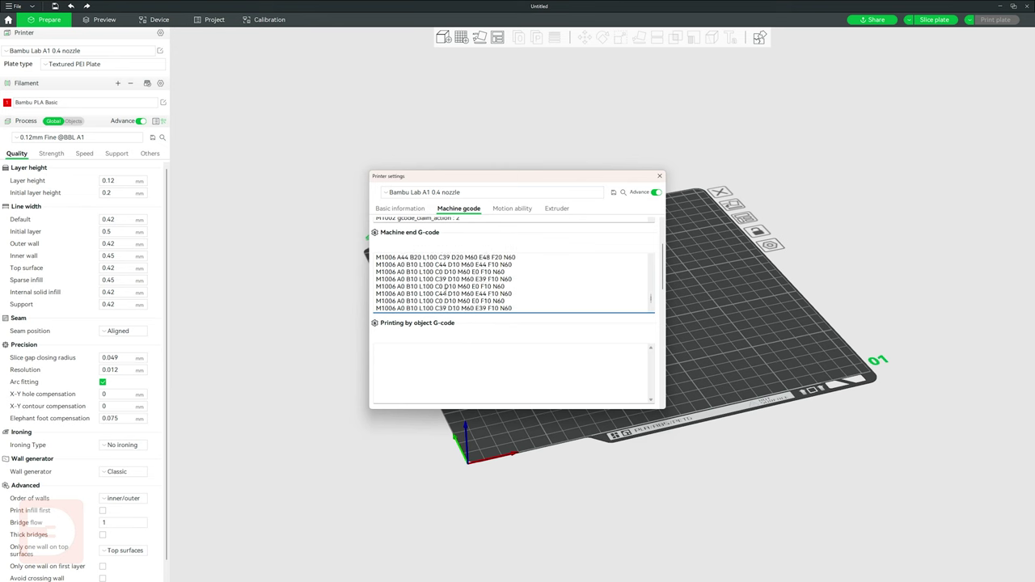
{"action": "left_click_drag", "start_coordinate": [440, 293], "coordinate": [440, 257]}
{"action": "scroll", "coordinate": [445, 283], "scroll_direction": "up", "scroll_amount": 3}
{"action": "scroll", "coordinate": [449, 295], "scroll_direction": "down", "scroll_amount": 2}
{"action": "key", "text": "BackSpace"}
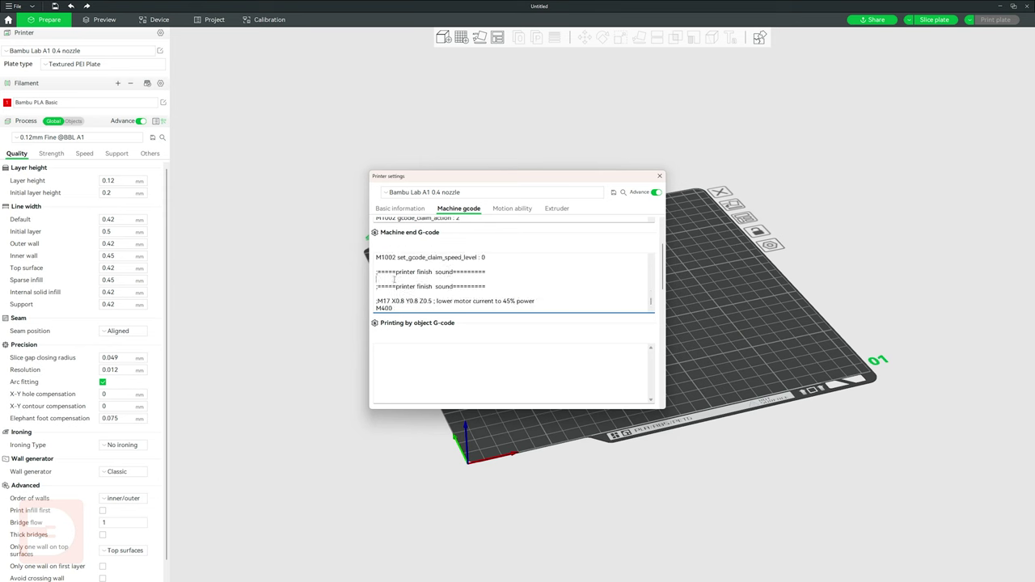
Step: Paste the copied song G-code between the two printer finish sound comments and close the printer settings
{"action": "key", "text": "ctrl+v"}
{"action": "mouse_move", "coordinate": [651, 302]}
{"action": "left_mouse_down"}
{"action": "mouse_move", "coordinate": [651, 260]}
{"action": "mouse_move", "coordinate": [655, 306]}
{"action": "left_mouse_up"}
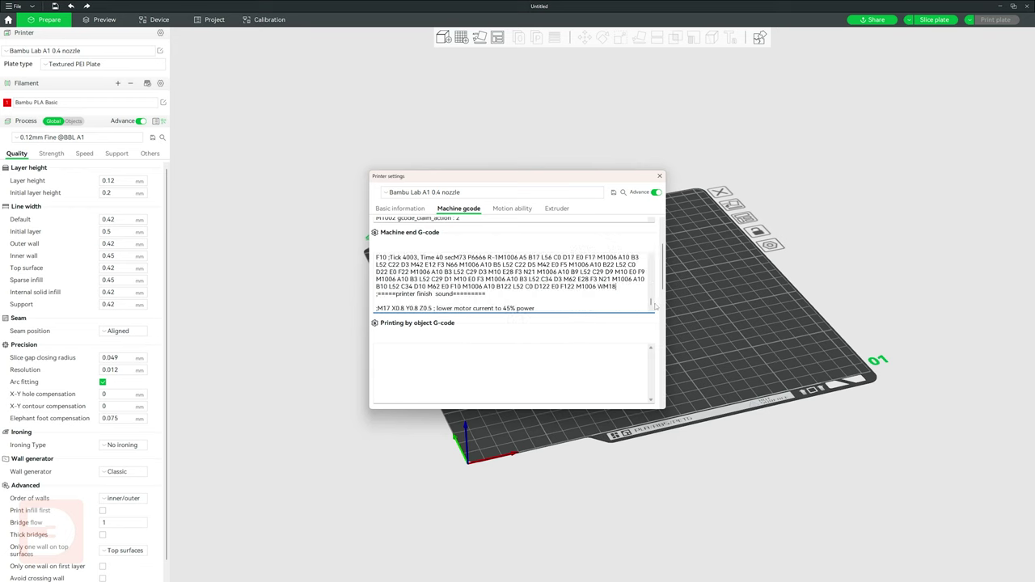
{"action": "left_click", "coordinate": [659, 175]}
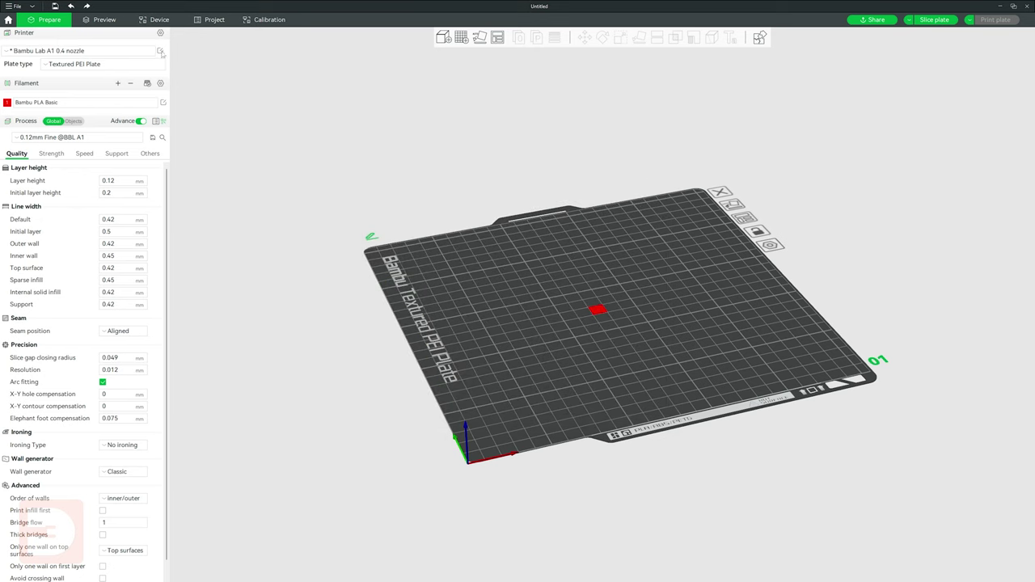
Step: Reopen the machine G-code settings to check the modified end G-code and its reset option, leaving the edit in place
{"action": "left_click", "coordinate": [161, 52]}
{"action": "left_click", "coordinate": [456, 210]}
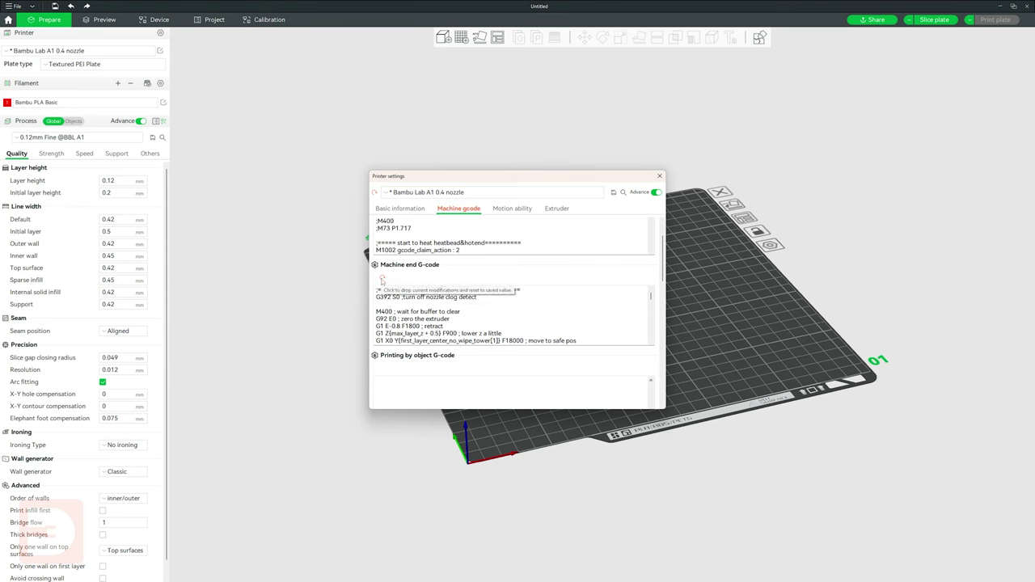
{"action": "mouse_move", "coordinate": [651, 296]}
{"action": "left_mouse_down"}
{"action": "mouse_move", "coordinate": [649, 354]}
{"action": "mouse_move", "coordinate": [636, 285]}
{"action": "left_mouse_up"}
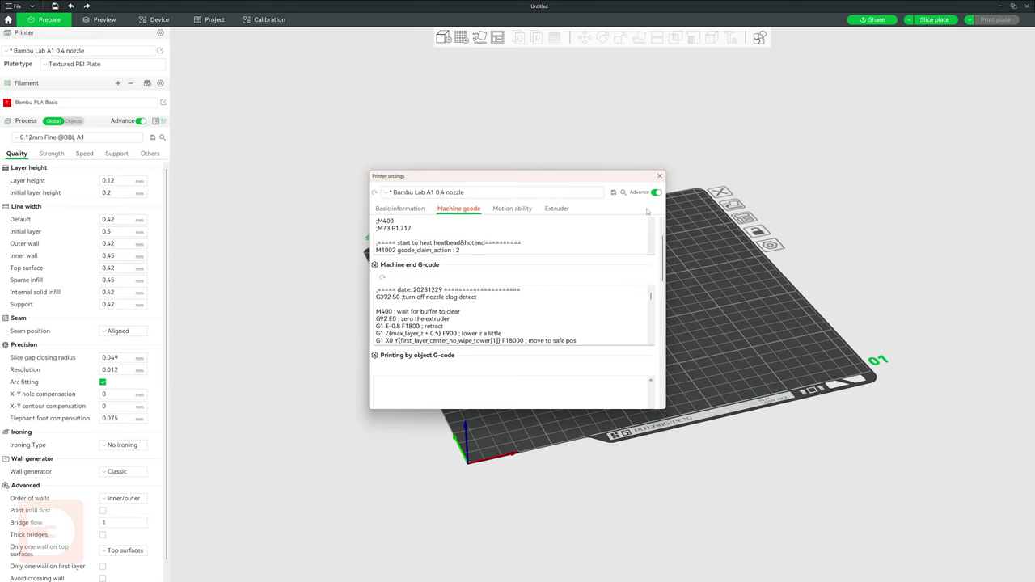
{"action": "left_click", "coordinate": [657, 176]}
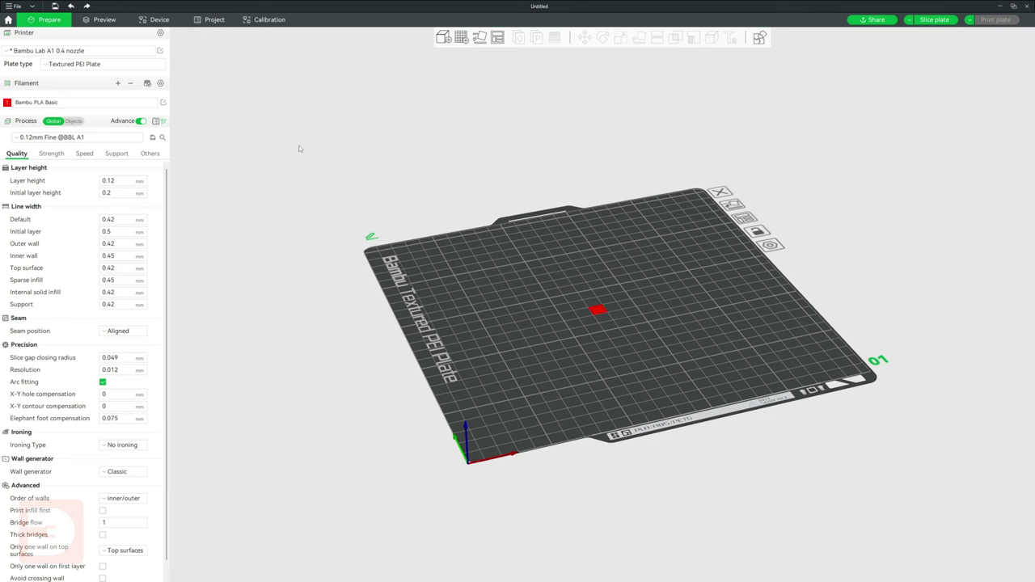
Step: Slice the plate and send the print job to the Bambu A1 printer with bed leveling enabled
{"action": "key", "text": "ctrl+r"}
{"action": "key", "text": "ctrl+p"}
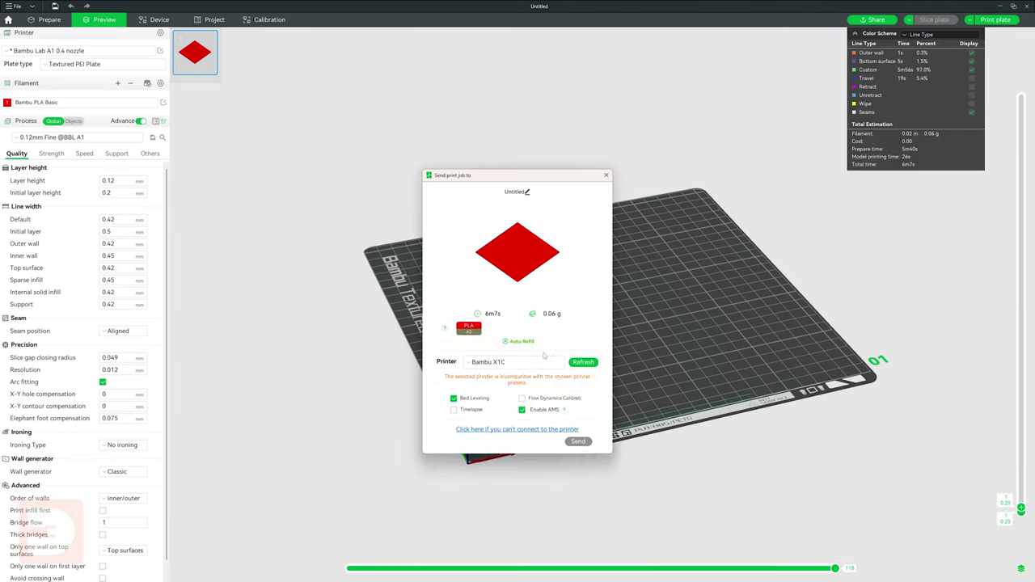
{"action": "left_click", "coordinate": [577, 420]}
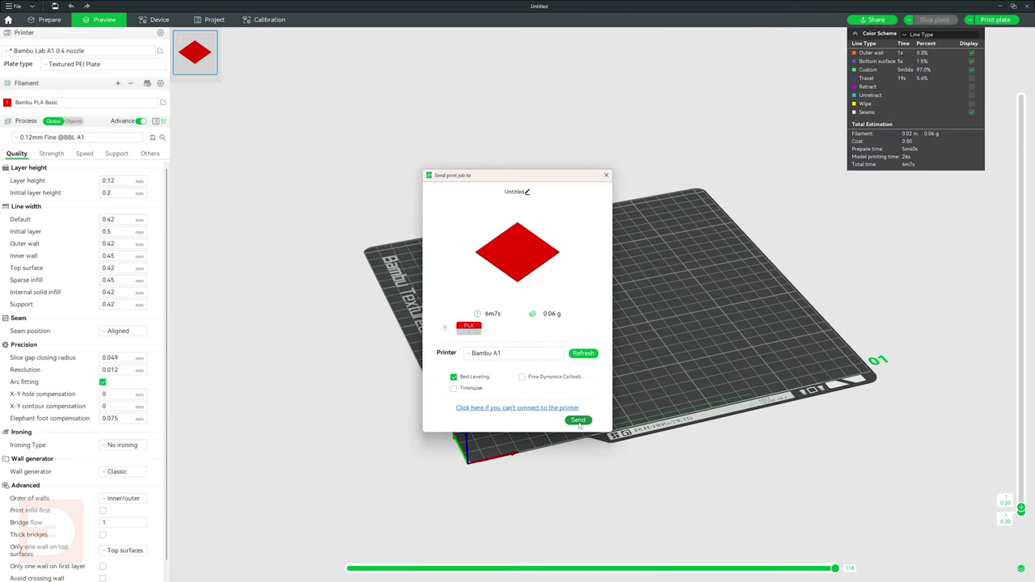